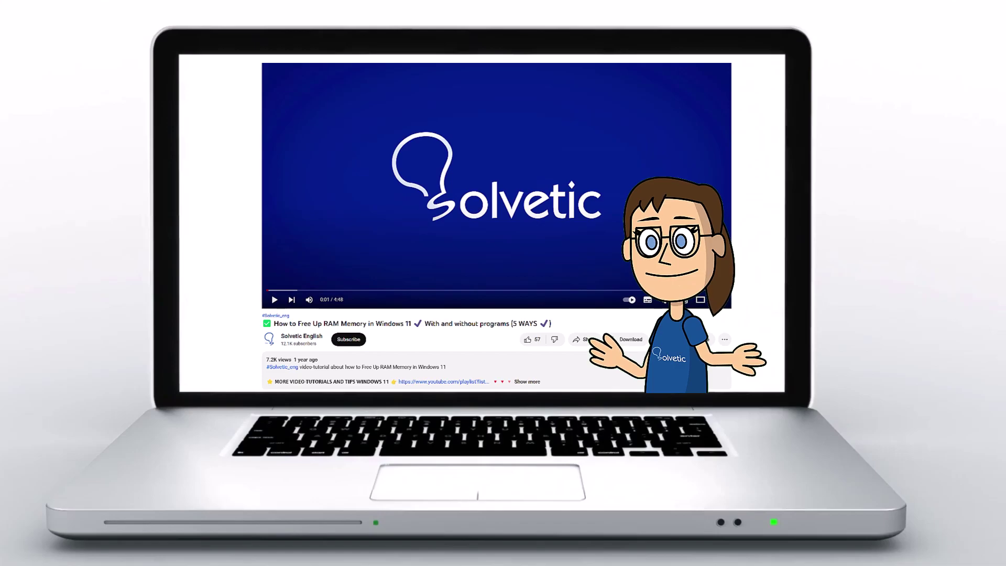
- Open a File Explorer window and go into Program Files on Local Disk (C:)
click(534, 383)
scroll(497, 236, down, 2)
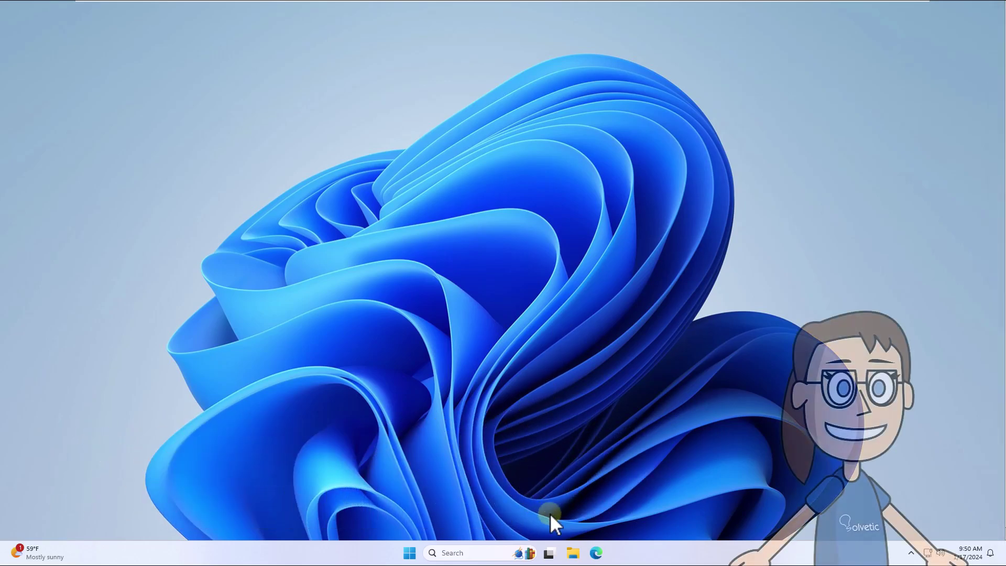
click(572, 553)
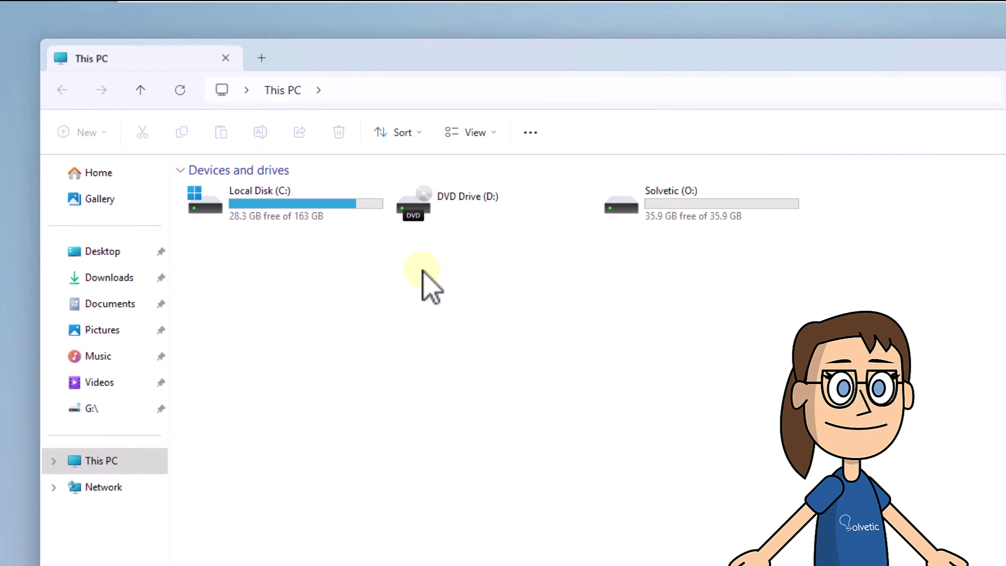
double_click(302, 190)
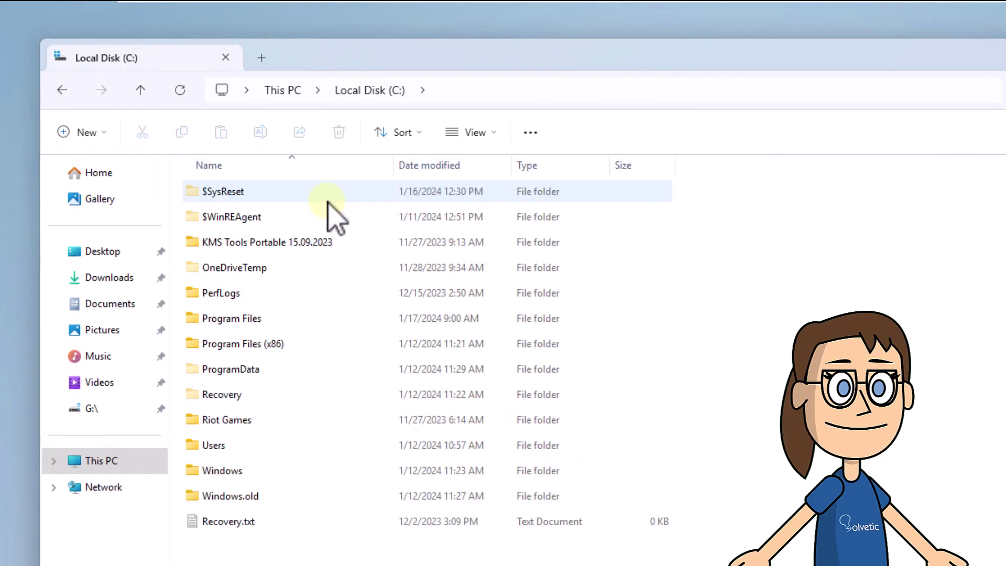
double_click(328, 316)
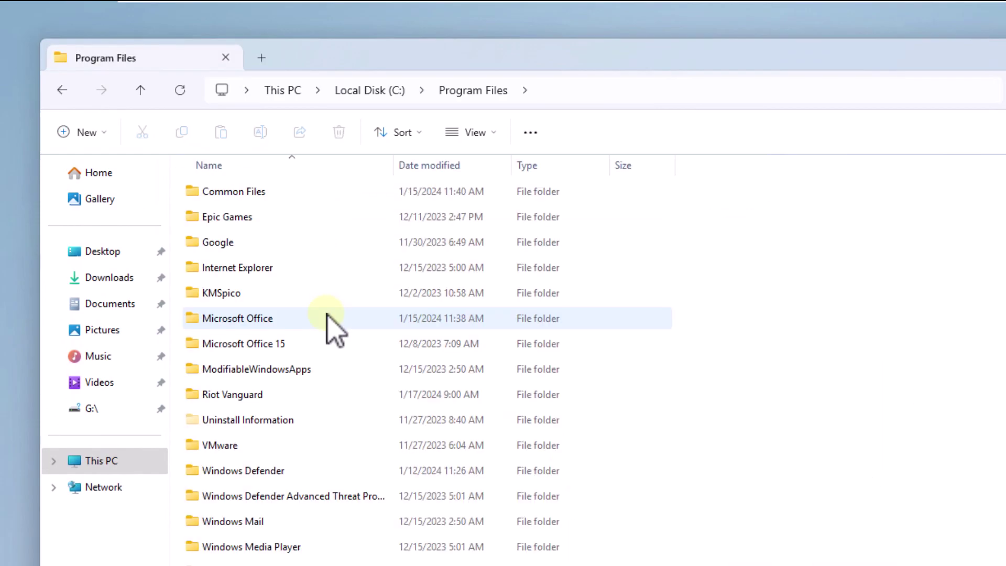
- Browse Epic Games\Fortnite\FortniteGame\Binaries\Win64 and scroll to the Fortnite .exe files
double_click(378, 217)
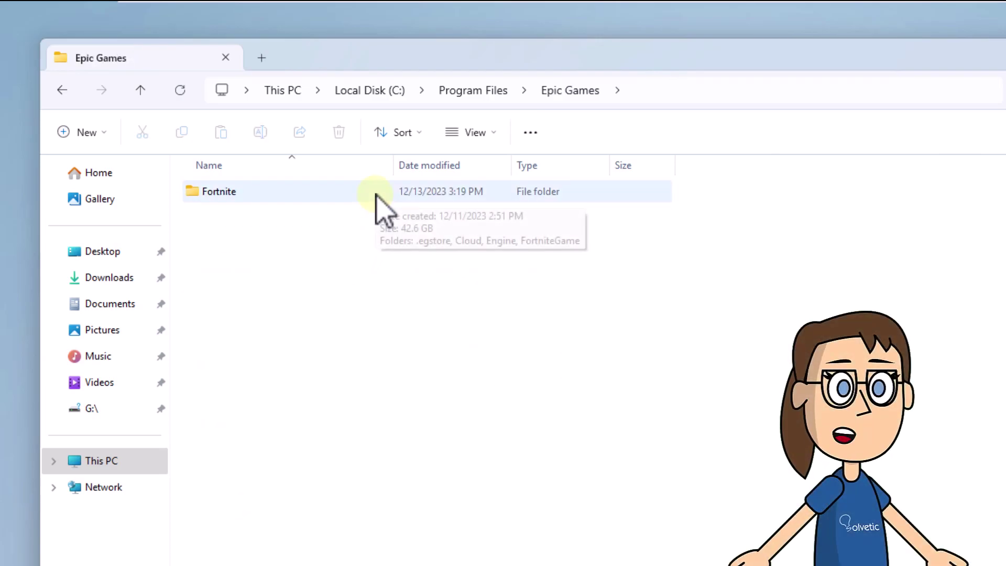
double_click(376, 195)
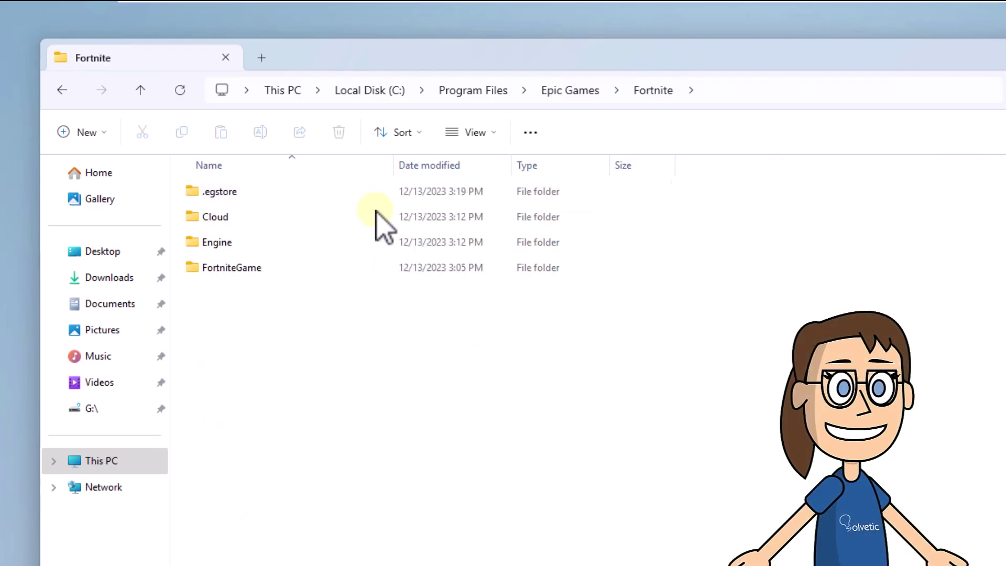
double_click(378, 268)
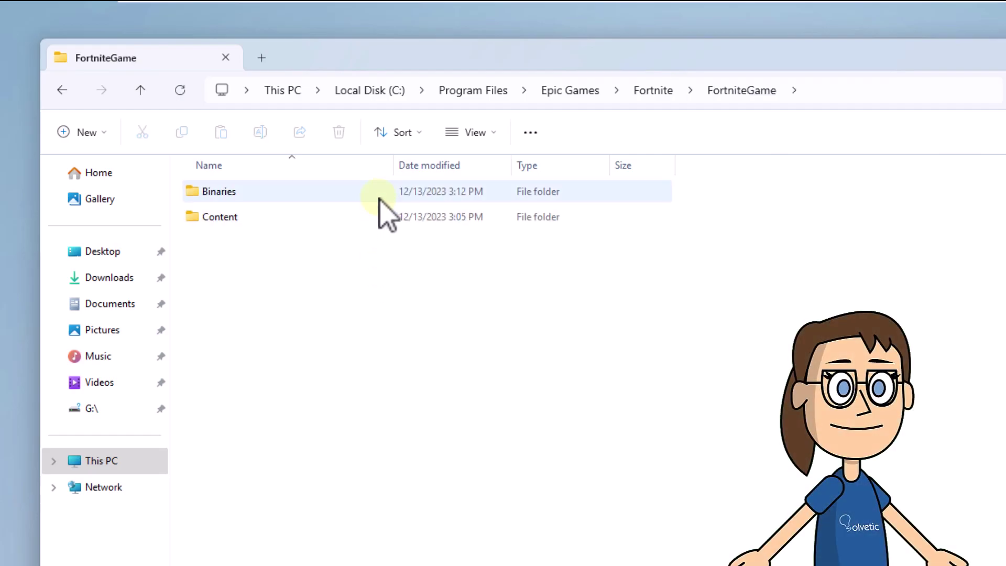
double_click(380, 198)
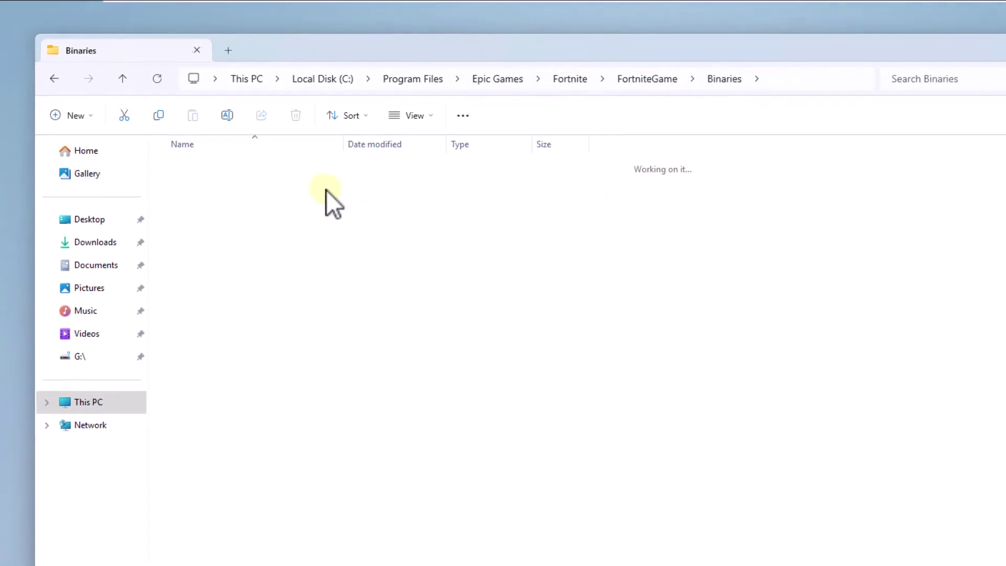
double_click(326, 190)
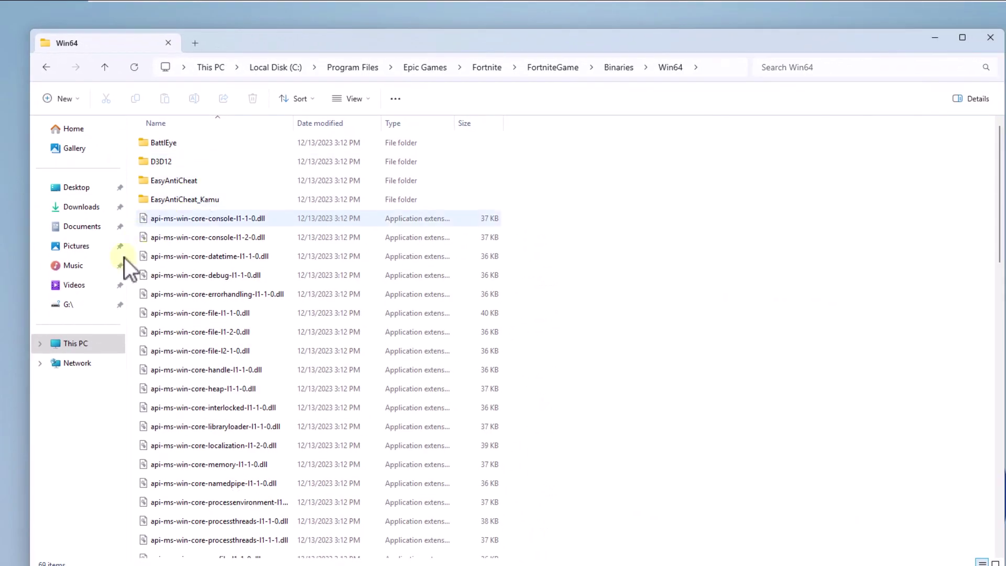
scroll(266, 482, down, 7)
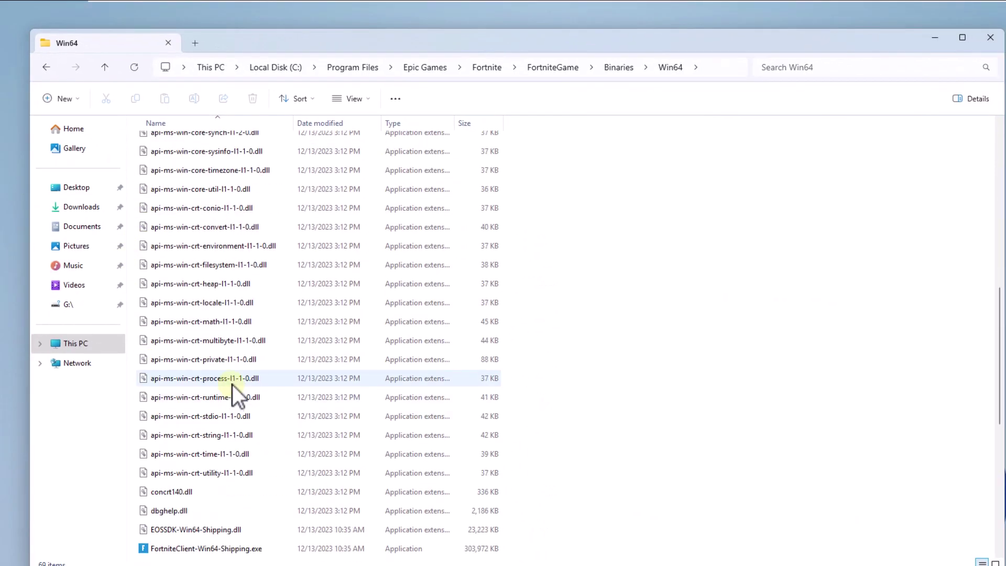
scroll(231, 385, down, 7)
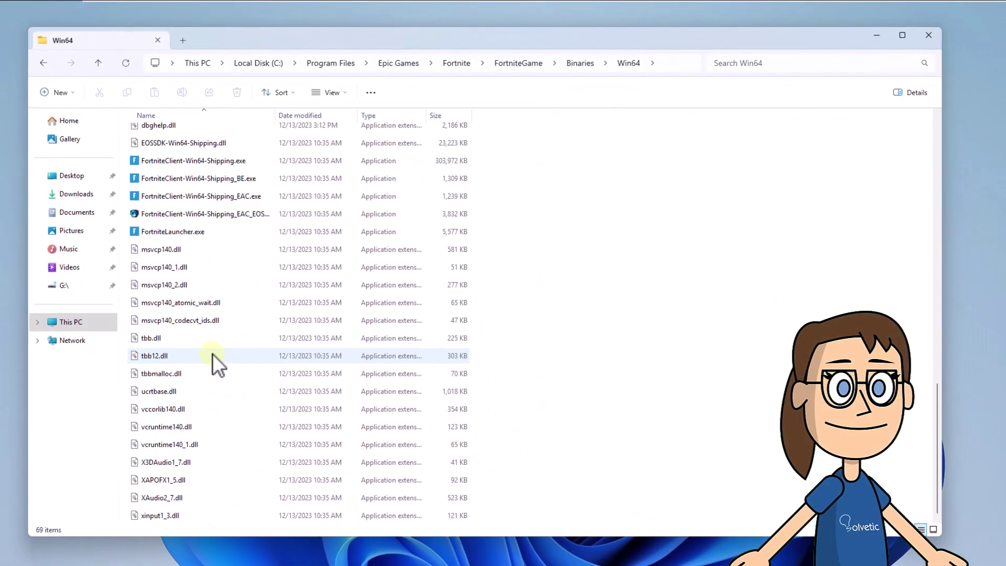
scroll(213, 354, up, 2)
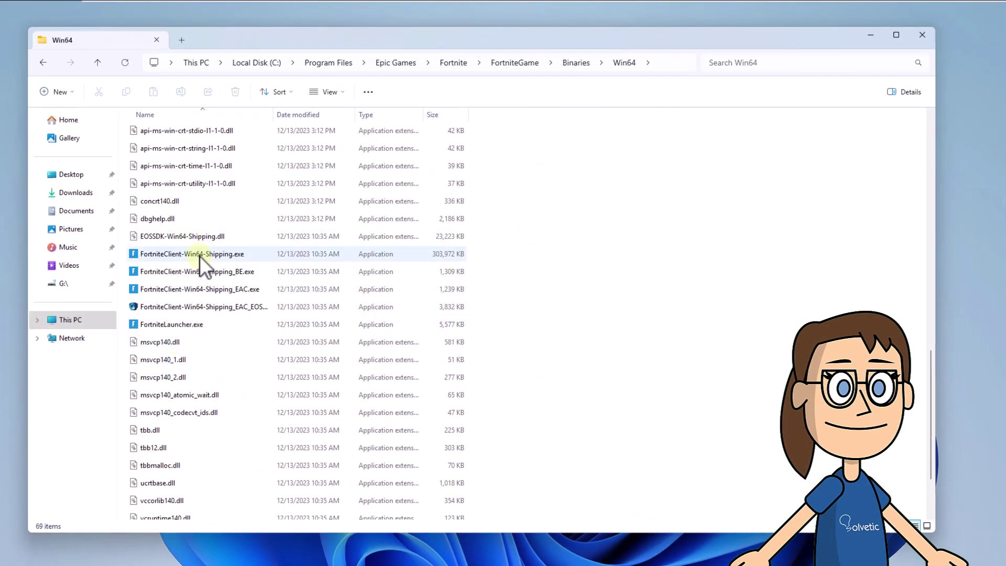
- Tick Disable fullscreen optimizations in FortniteClient-Win64-Shipping.exe's Compatibility properties and confirm with OK
click(200, 254)
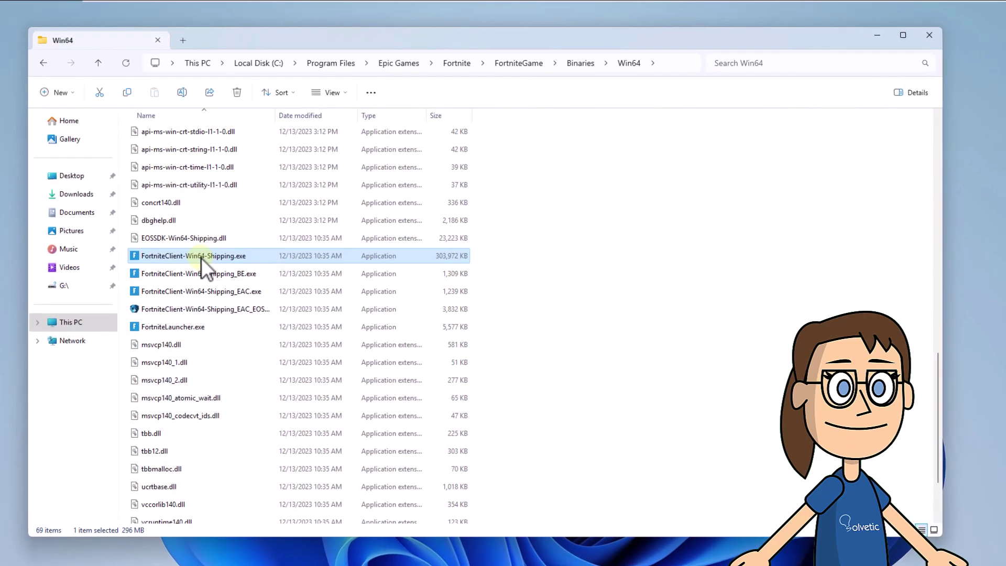
right_click(201, 258)
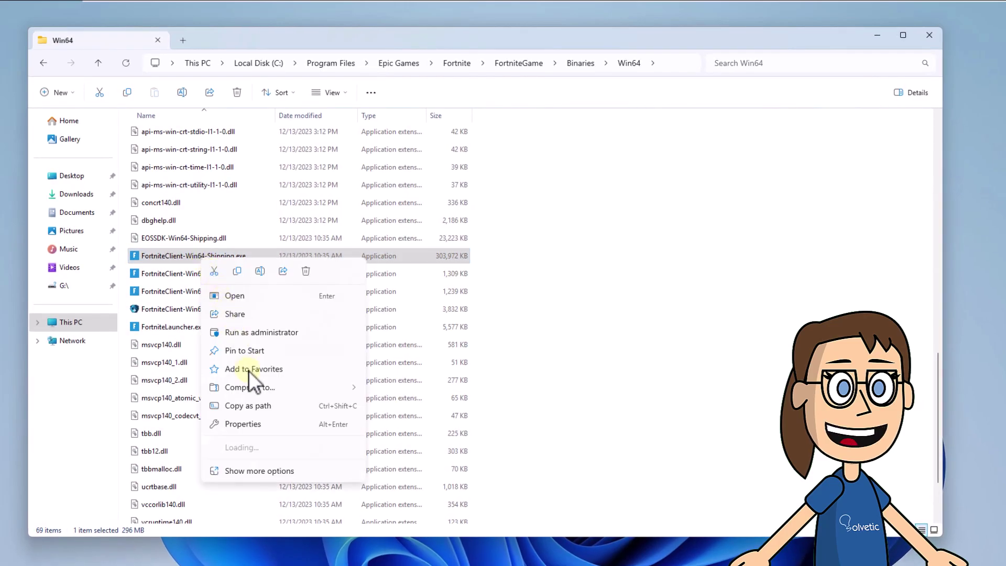
click(258, 426)
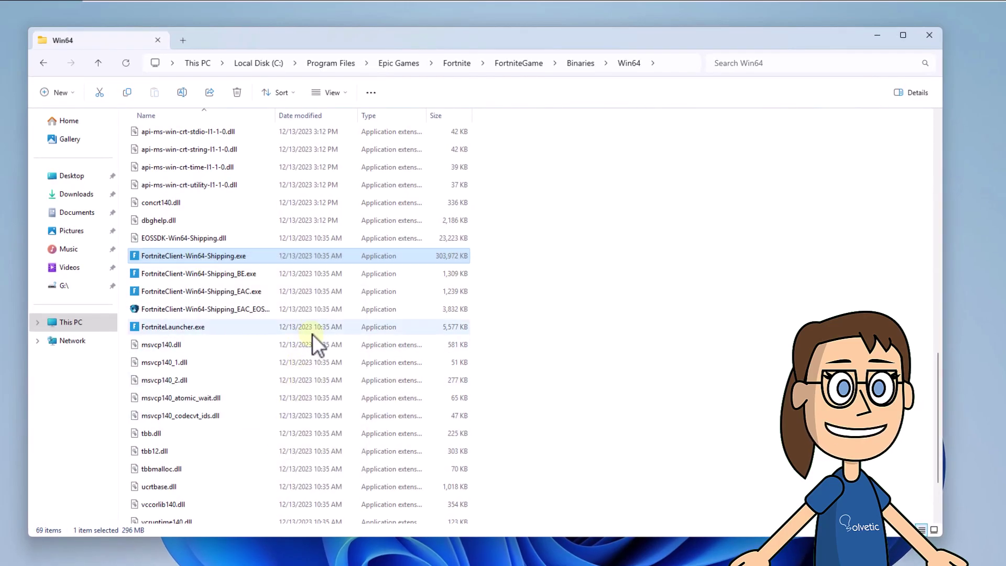
click(313, 297)
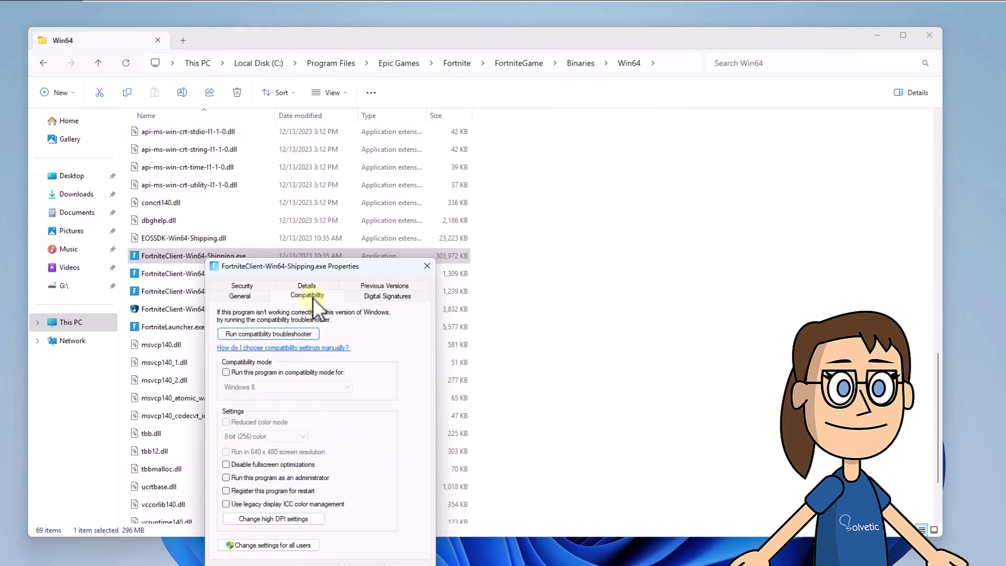
click(259, 464)
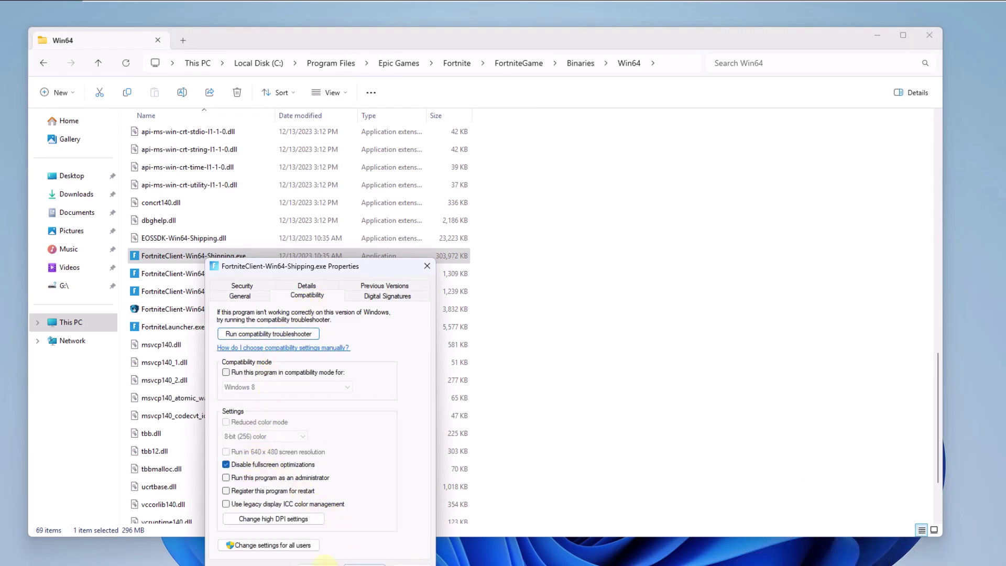
click(318, 563)
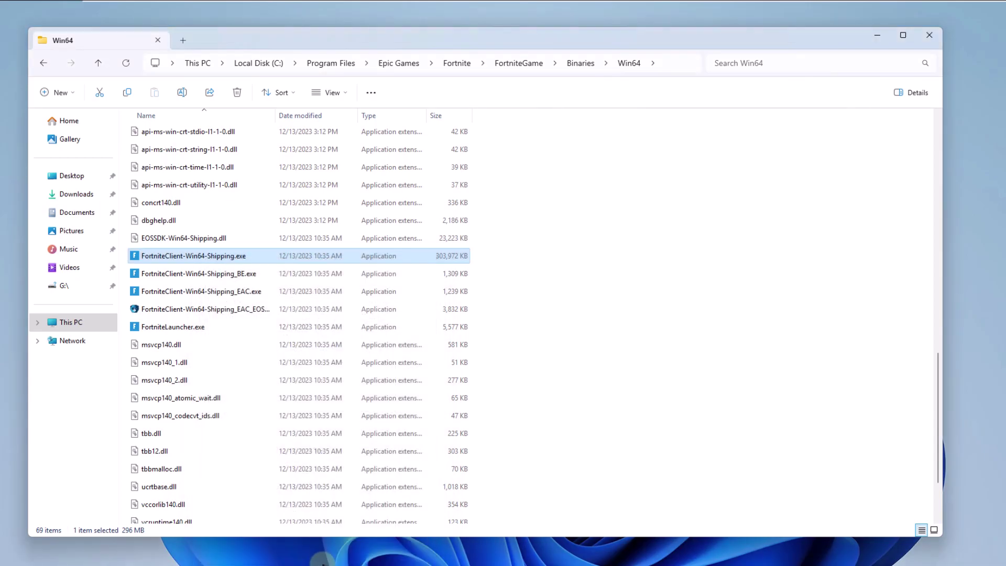
click(200, 274)
- Tick Disable fullscreen optimizations for FortniteClient-Win64-Shipping_BE.exe, then Apply and OK
right_click(199, 277)
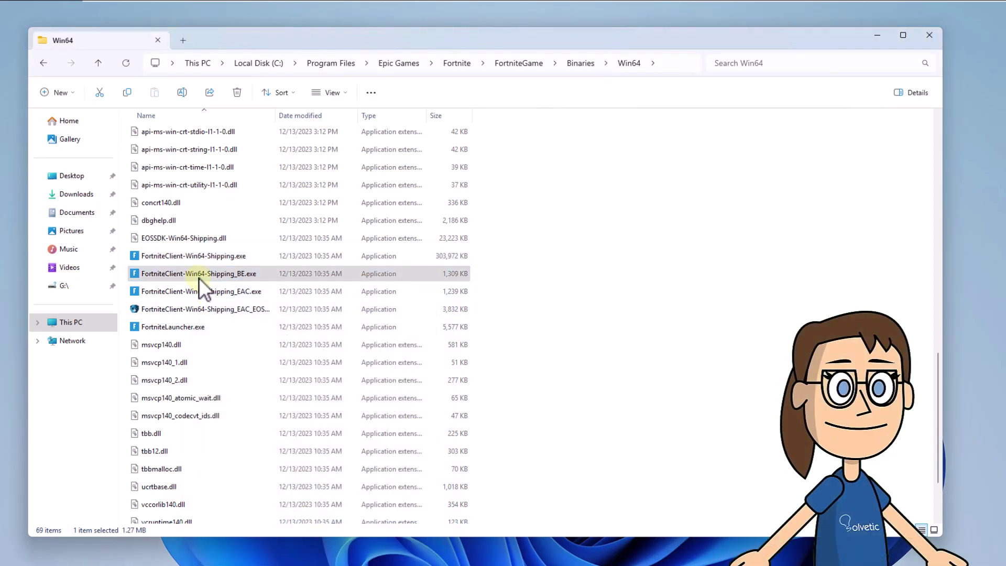
click(265, 444)
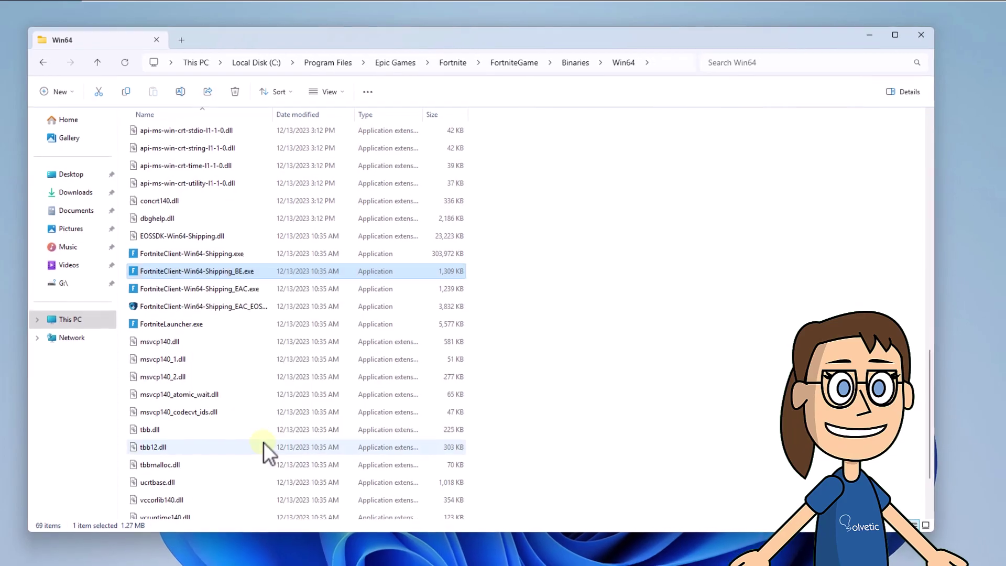
click(288, 284)
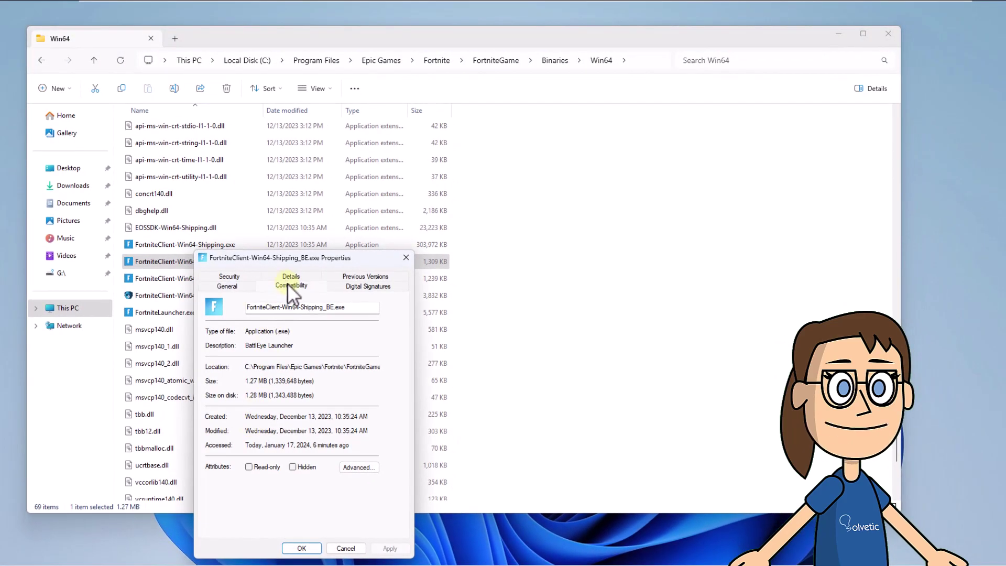
click(247, 449)
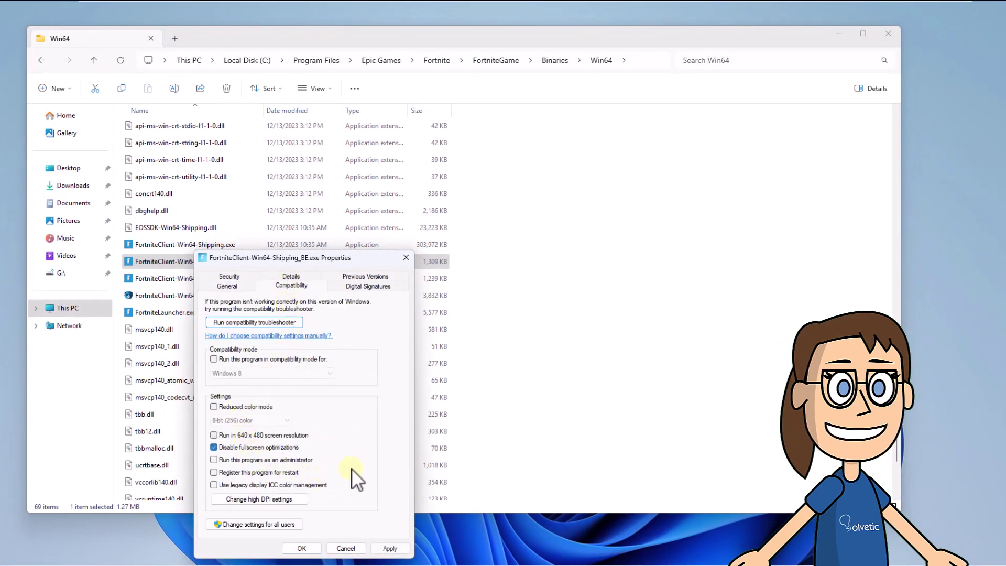
click(390, 548)
click(302, 548)
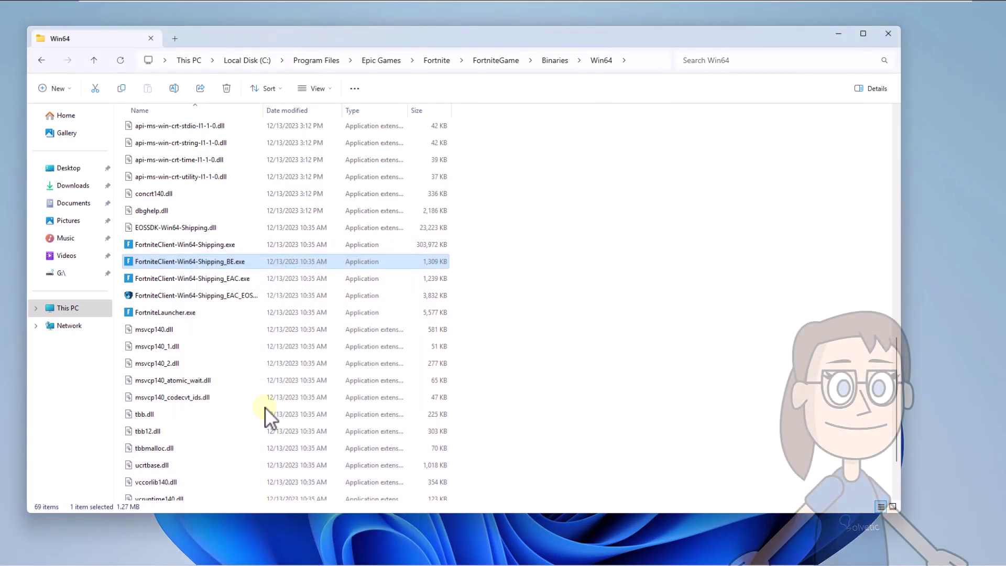
- Tick Disable fullscreen optimizations in FortniteClient-Win64-Shipping_EAC.exe's Compatibility properties and confirm with OK
click(221, 278)
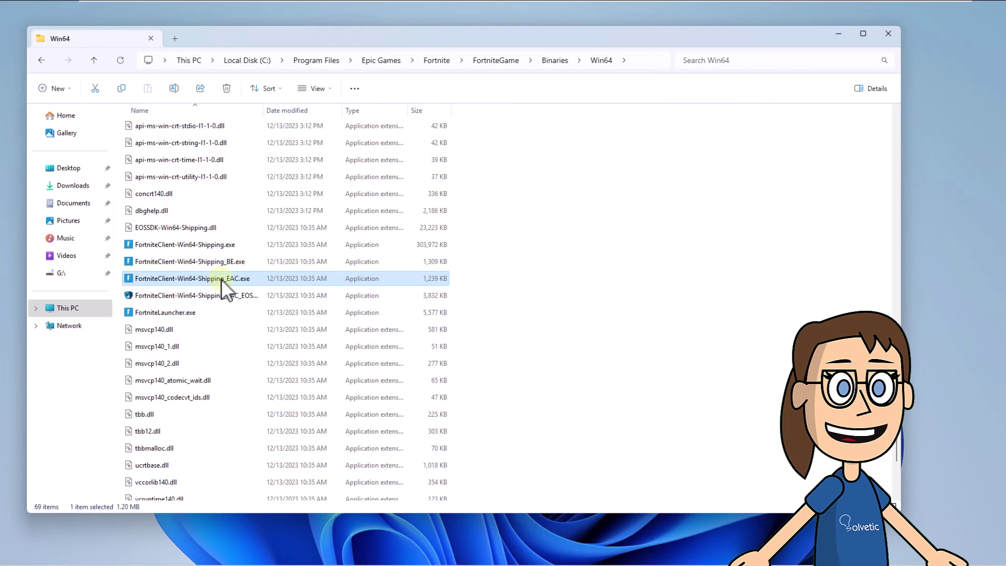
right_click(221, 279)
click(291, 441)
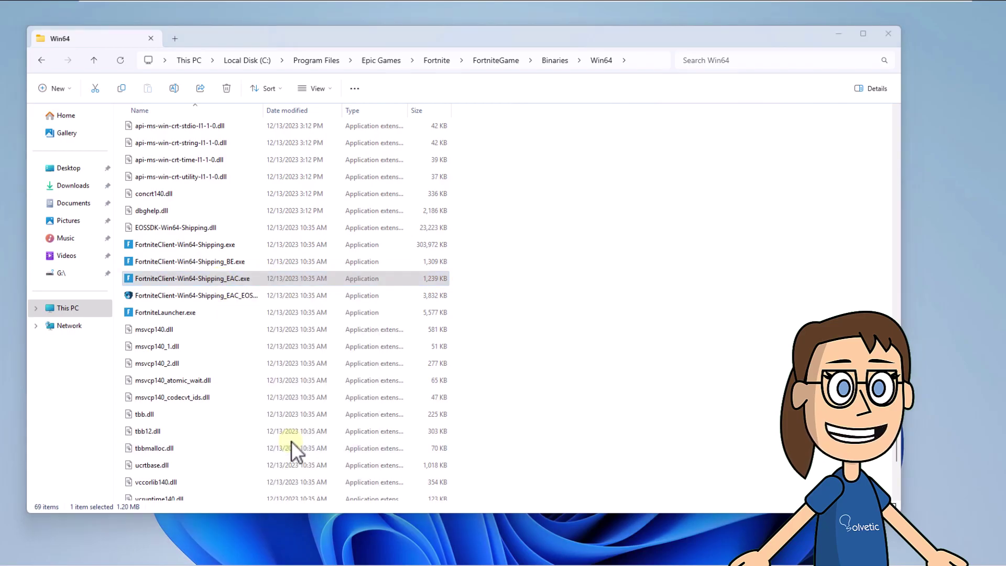
click(321, 286)
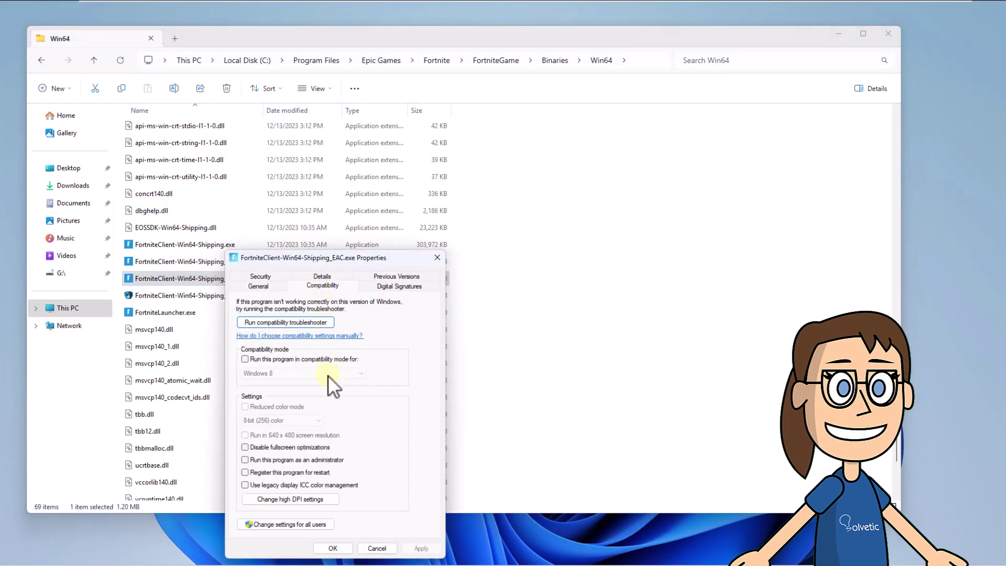
click(297, 448)
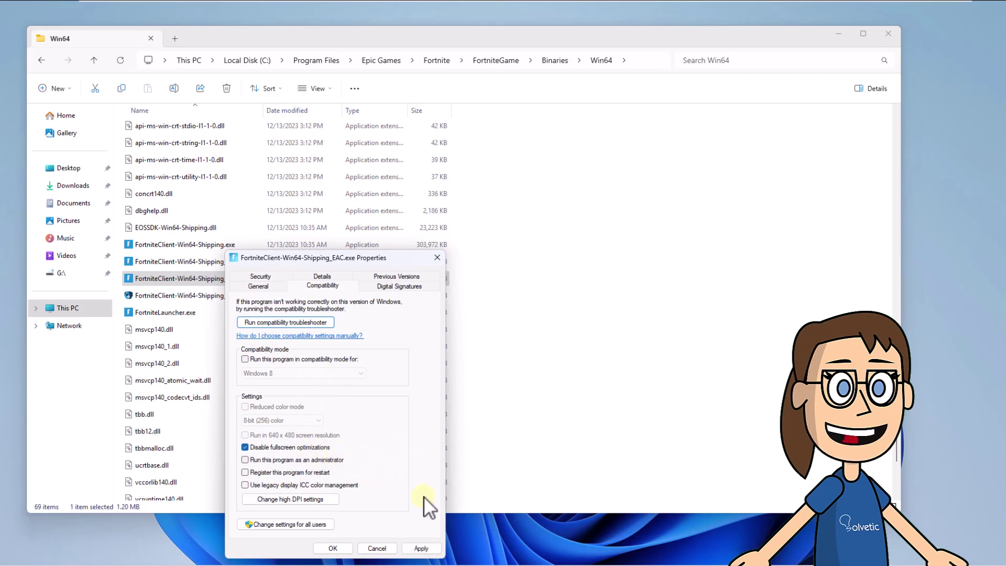
click(332, 548)
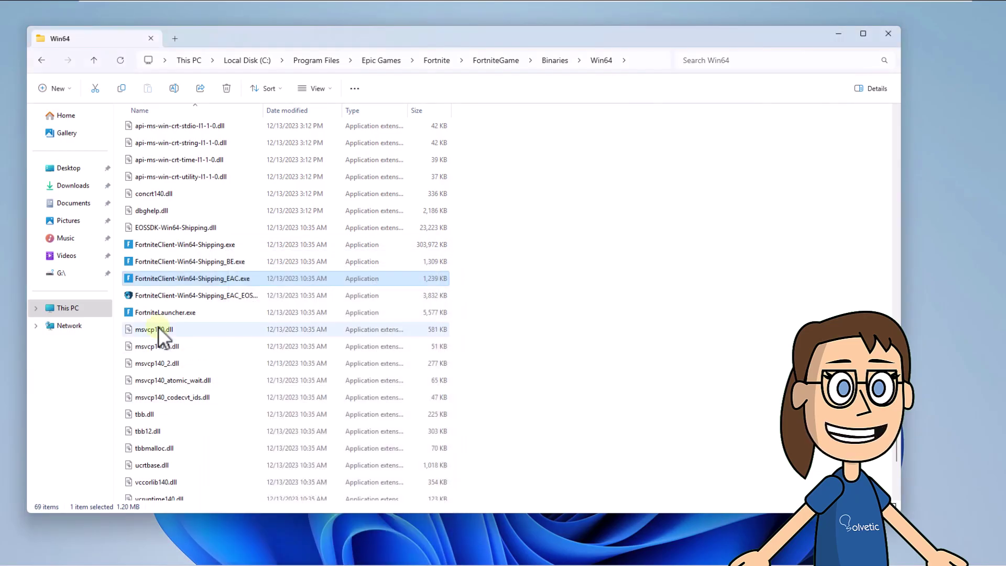
- Tick Disable fullscreen optimizations for FortniteLauncher.exe, then Apply and OK
click(211, 312)
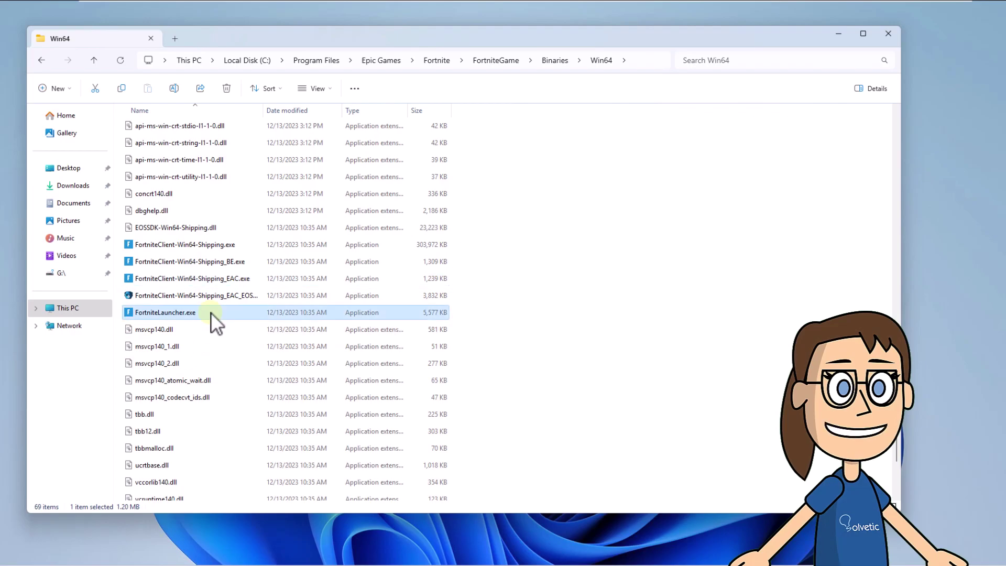
right_click(211, 312)
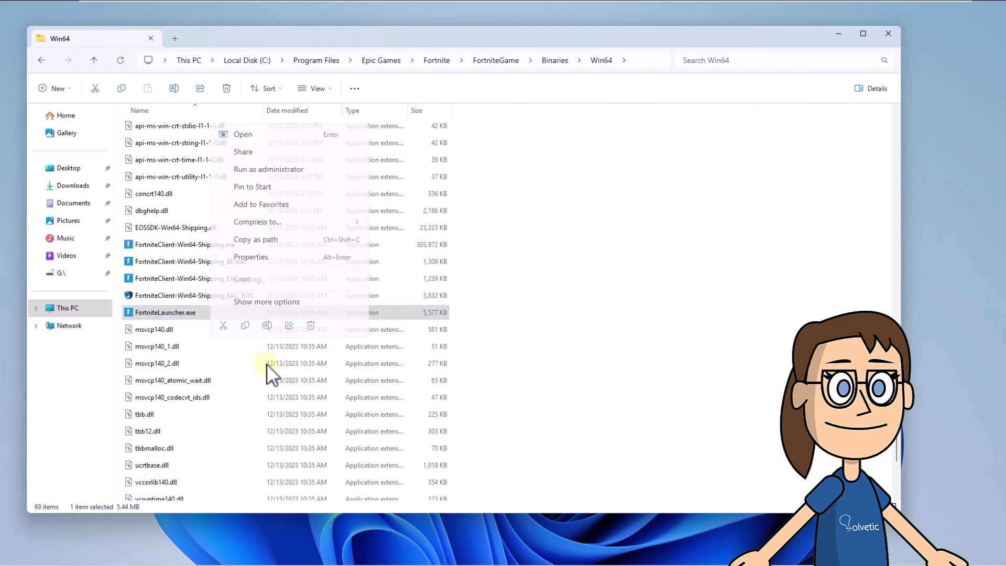
click(313, 256)
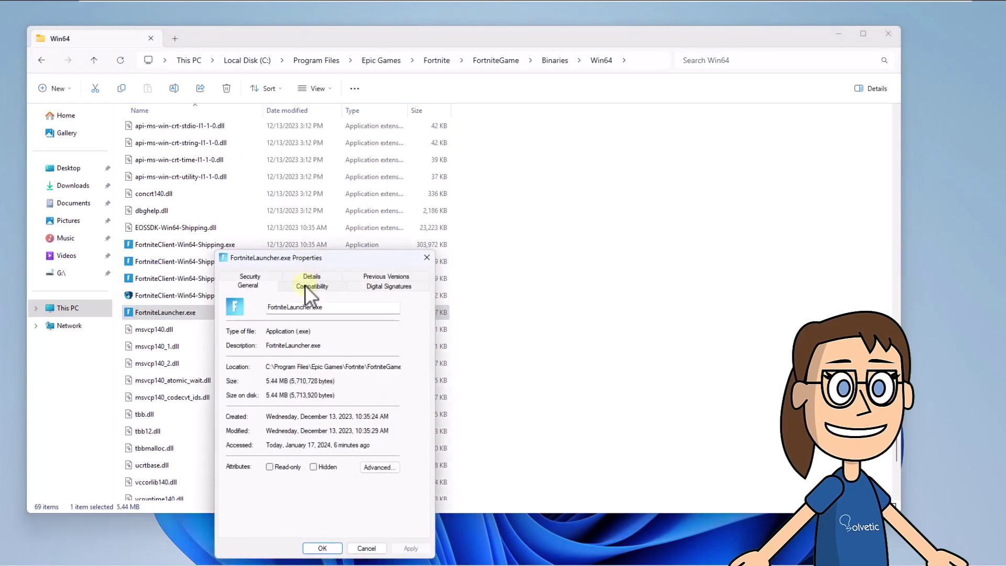
click(306, 286)
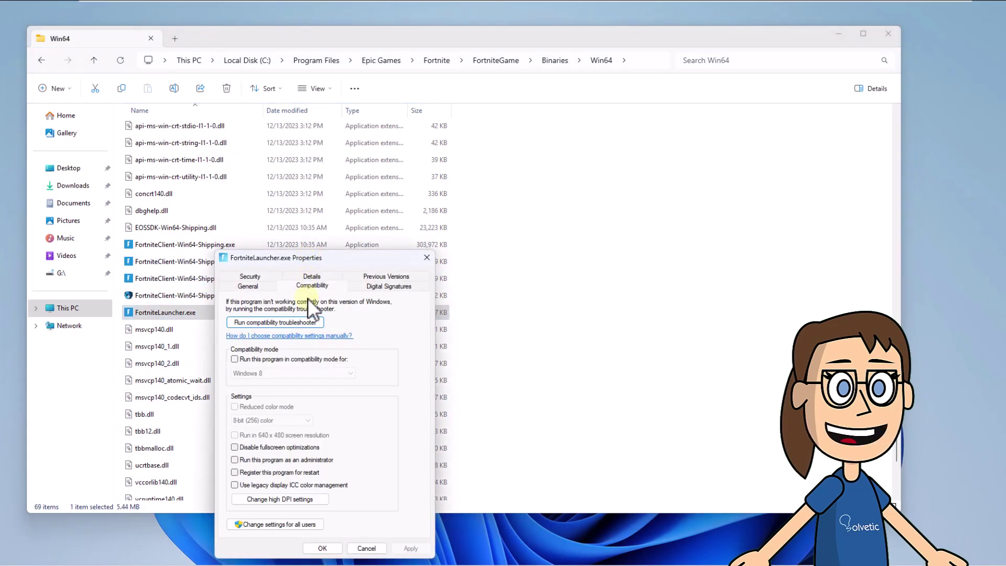
click(275, 447)
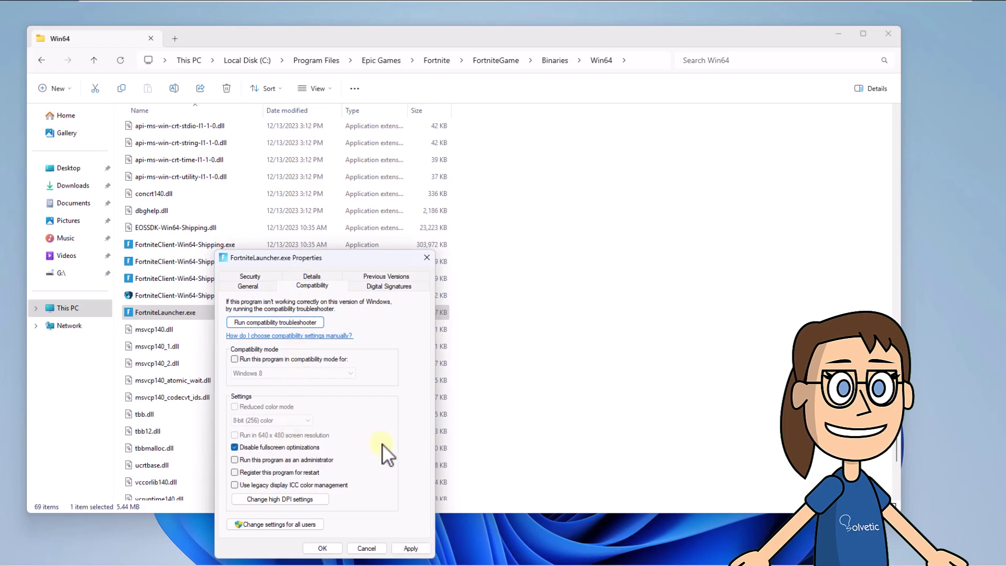
click(411, 548)
click(323, 549)
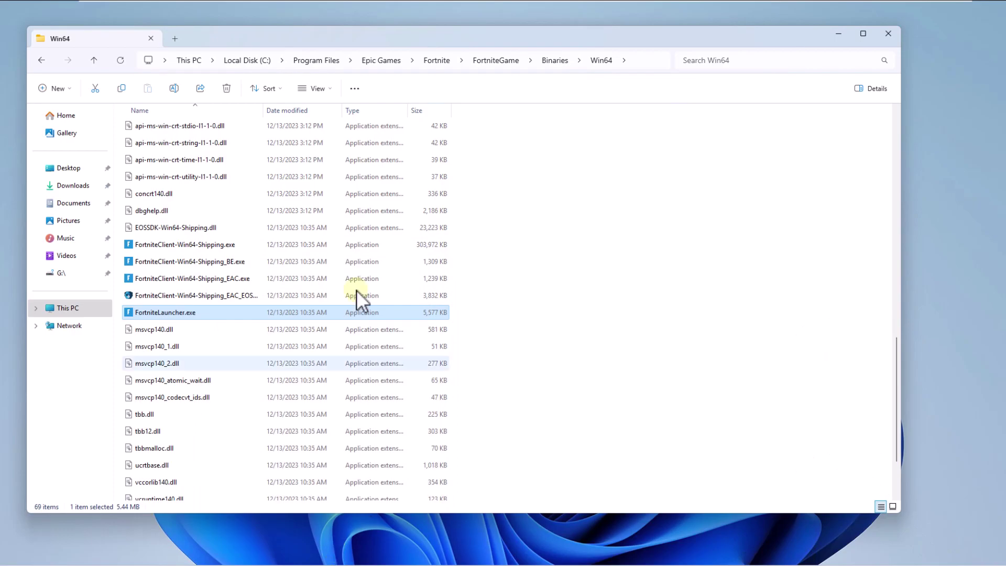
- Minimize the Win64 Explorer window to reveal the desktop
click(802, 33)
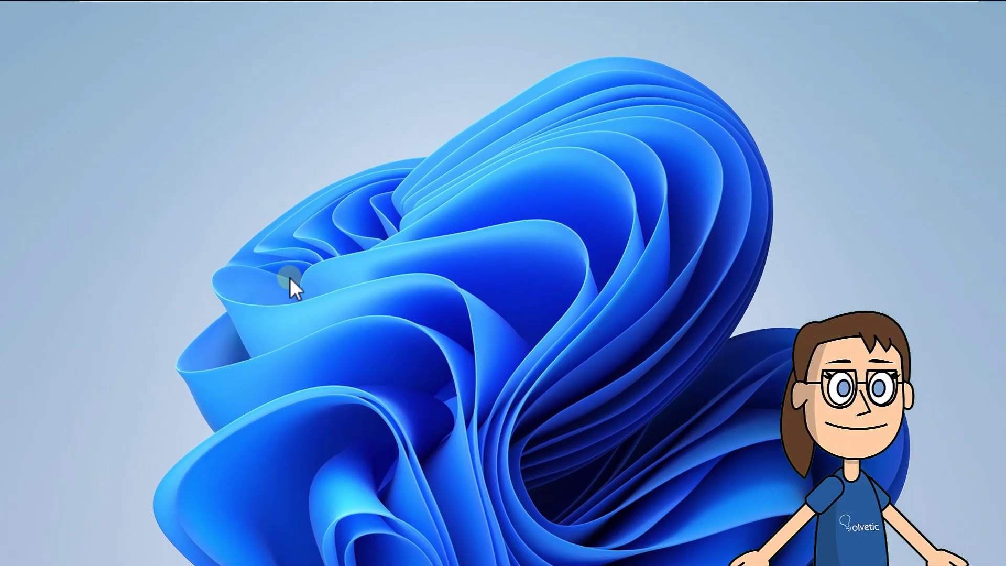
- Open Explorer with Win+E and browse to C:\Program Files\Epic Games\Fortnite\FortniteGame\Binaries\Win64
key(super+e)
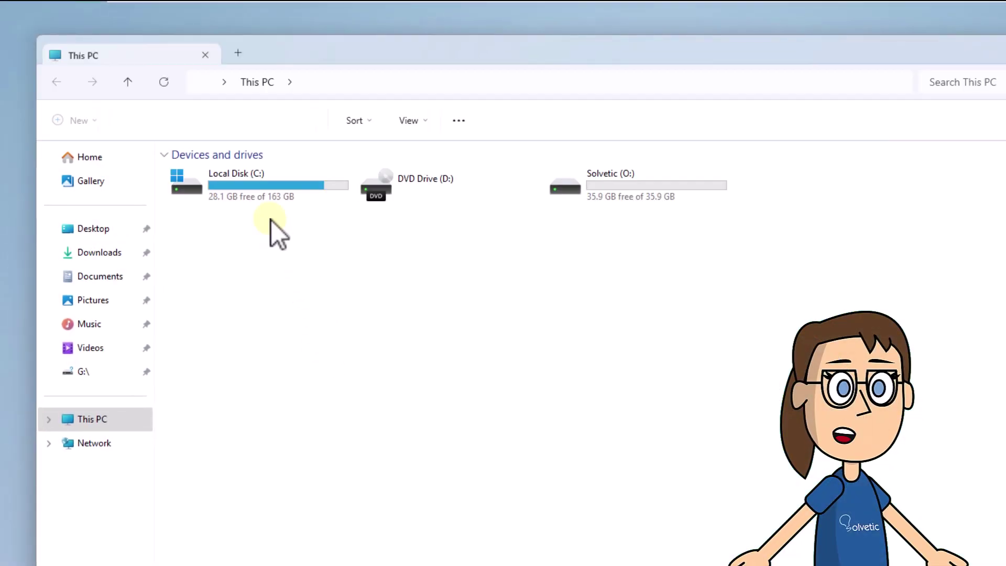
click(265, 193)
double_click(265, 193)
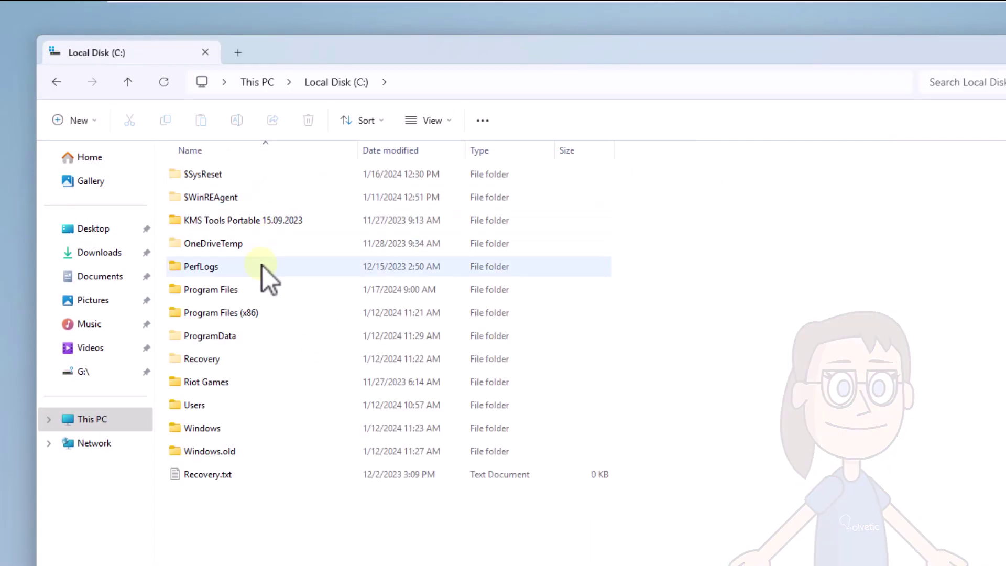
click(266, 289)
double_click(266, 289)
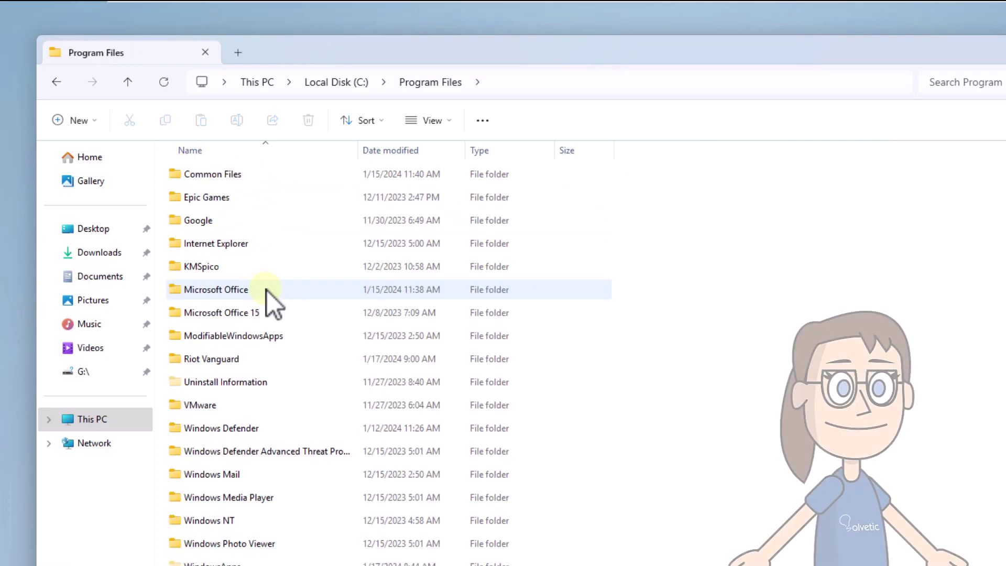
double_click(303, 194)
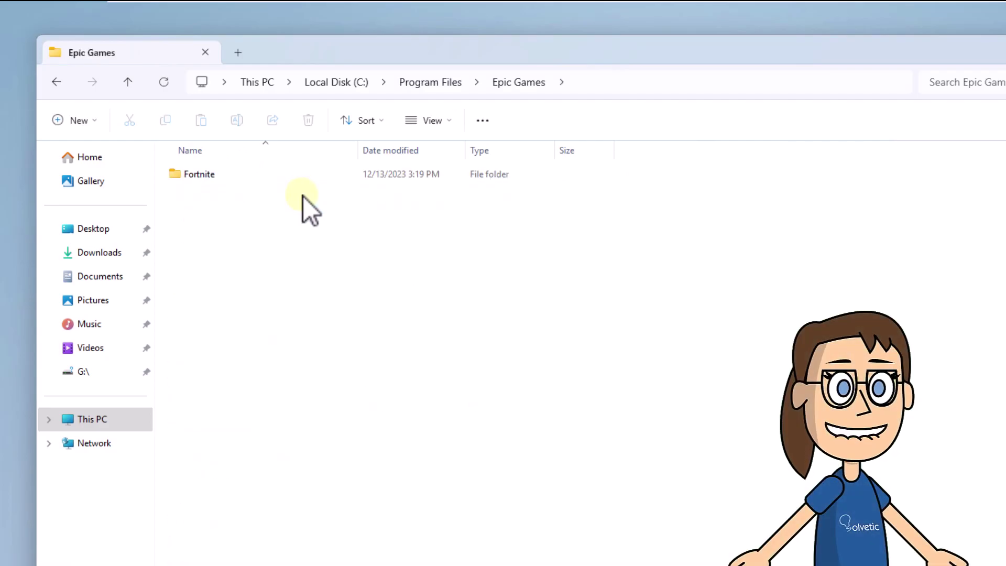
double_click(309, 183)
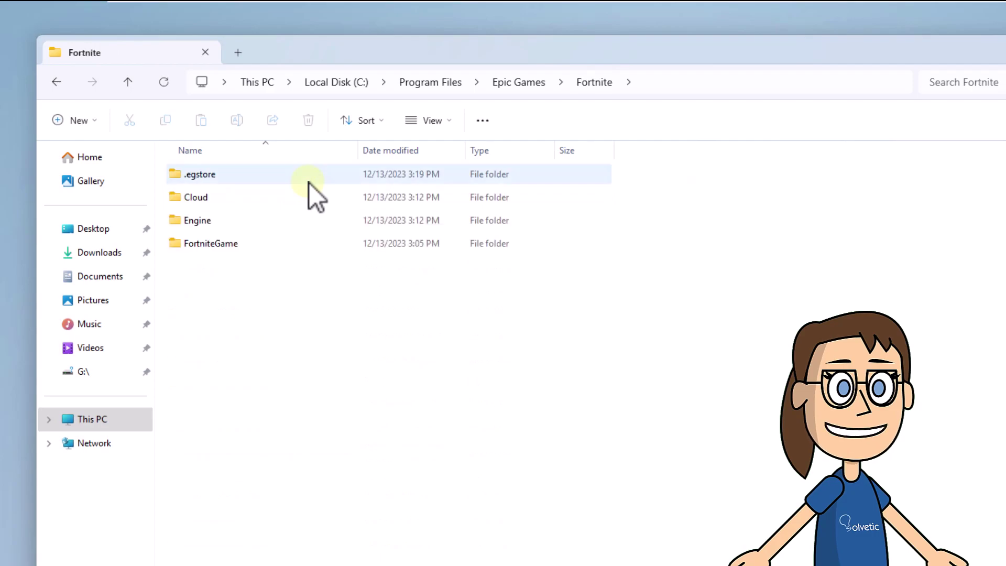
double_click(302, 242)
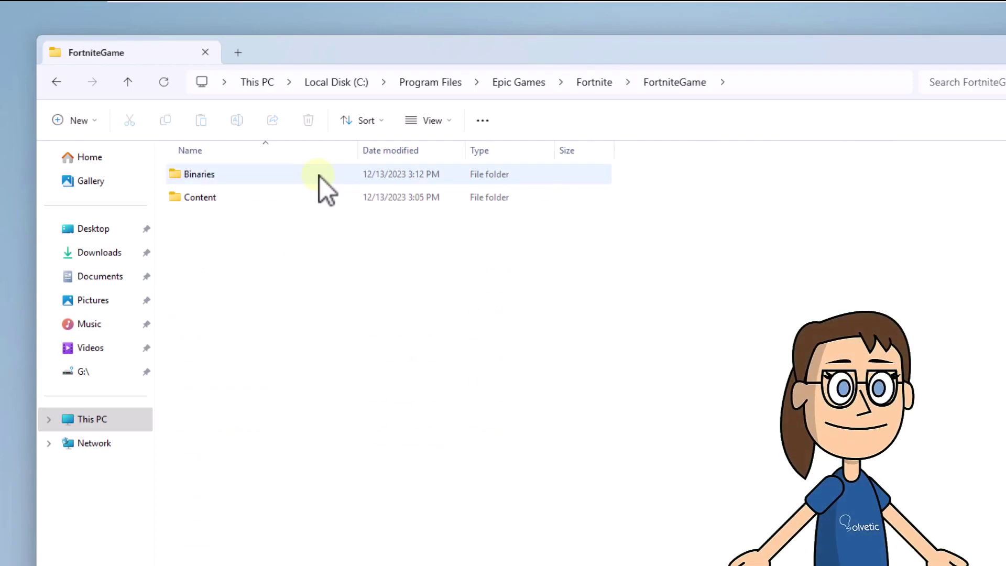
double_click(320, 176)
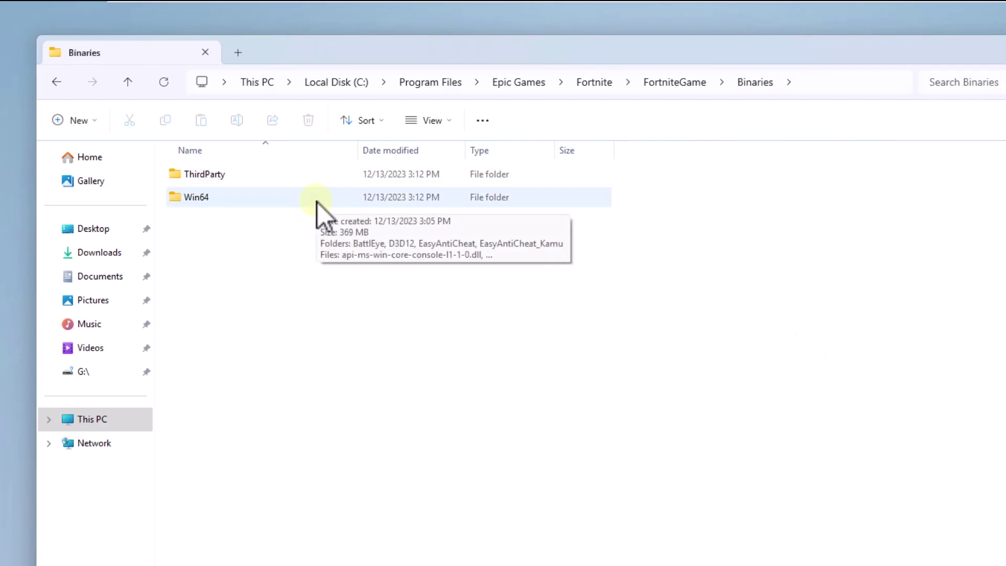
double_click(318, 202)
scroll(277, 300, down, 4)
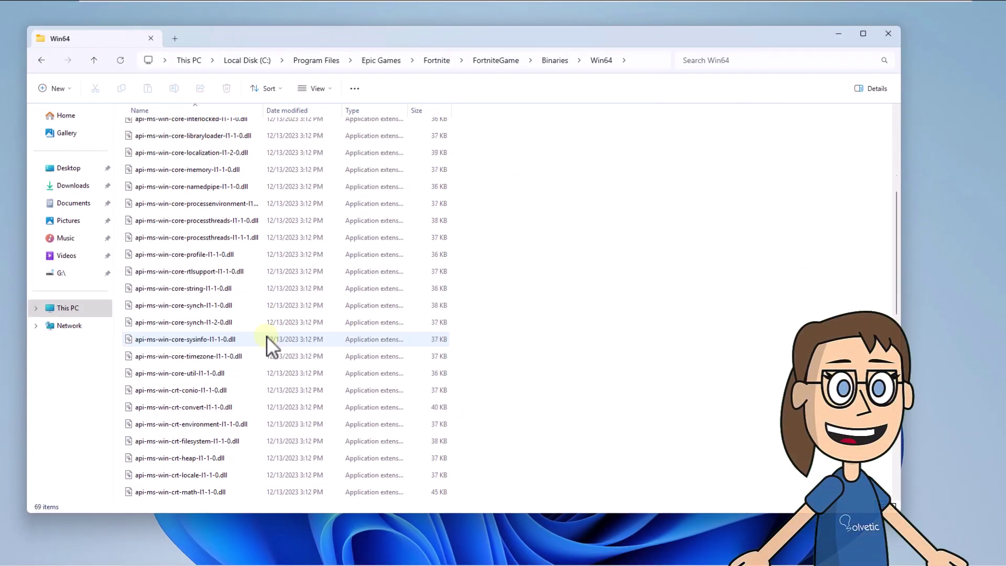
scroll(266, 339, down, 10)
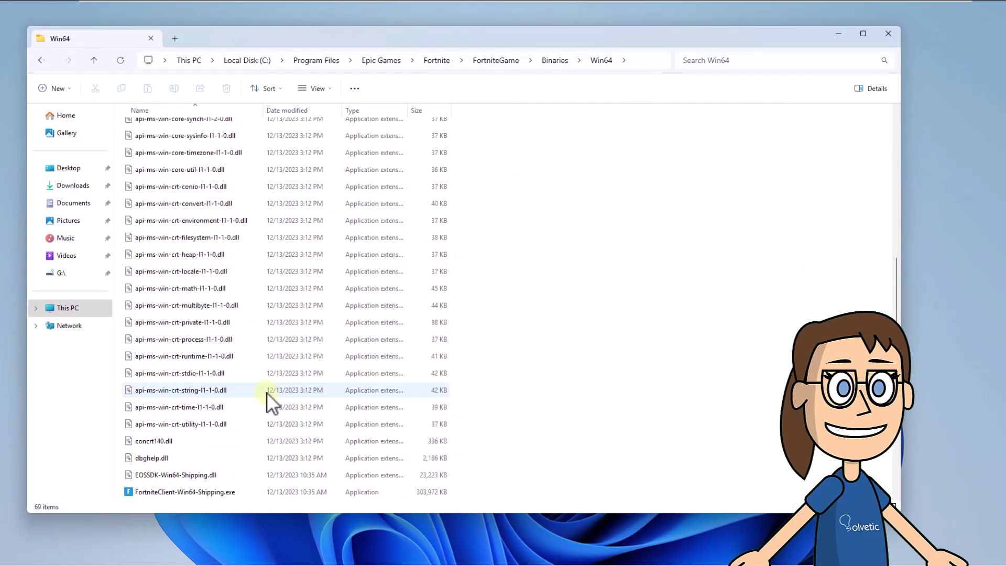
- Set FortniteClient-Win64-Shipping.exe to Windows 8 compatibility mode, then Apply and OK
click(230, 187)
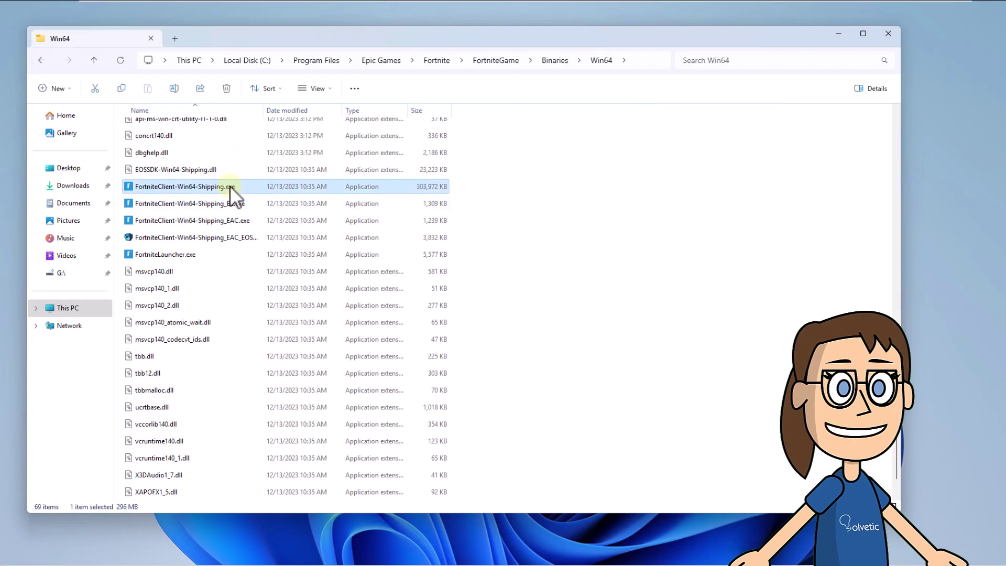
right_click(229, 186)
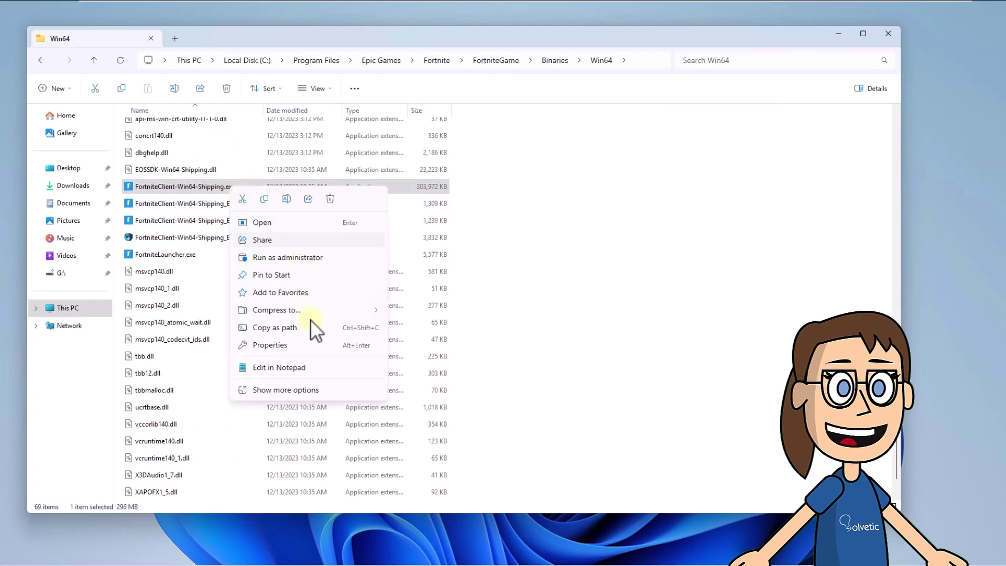
click(311, 345)
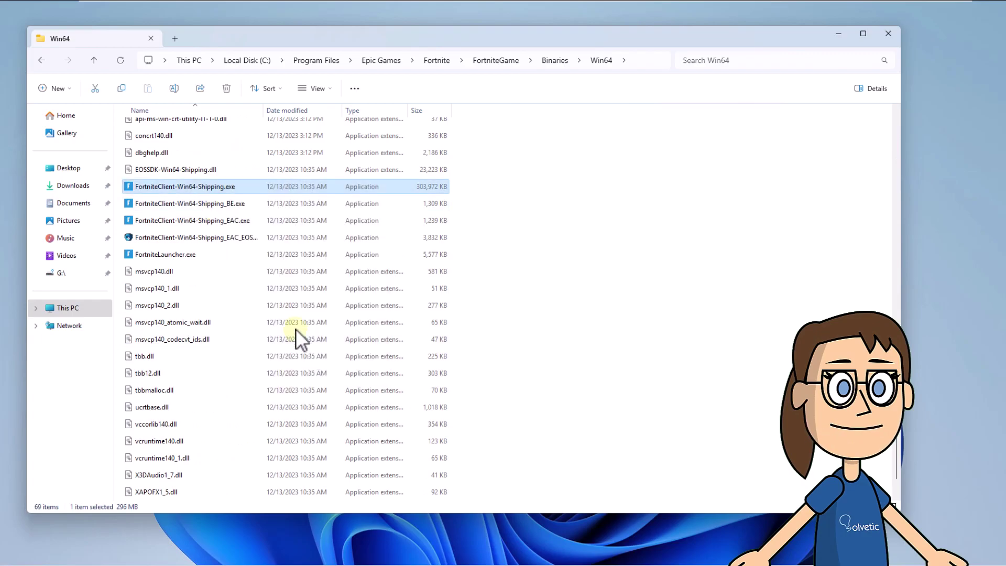
click(317, 222)
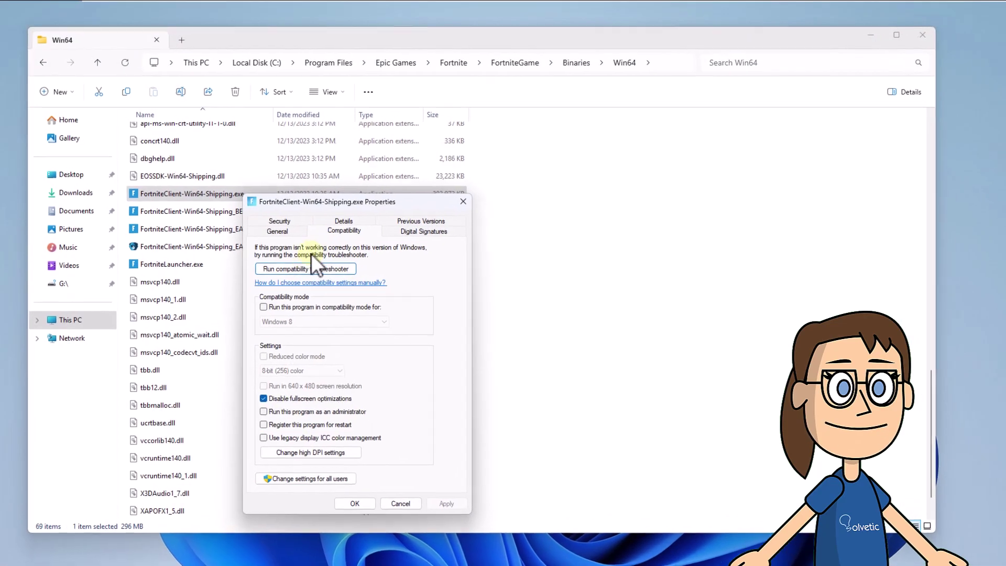
click(253, 296)
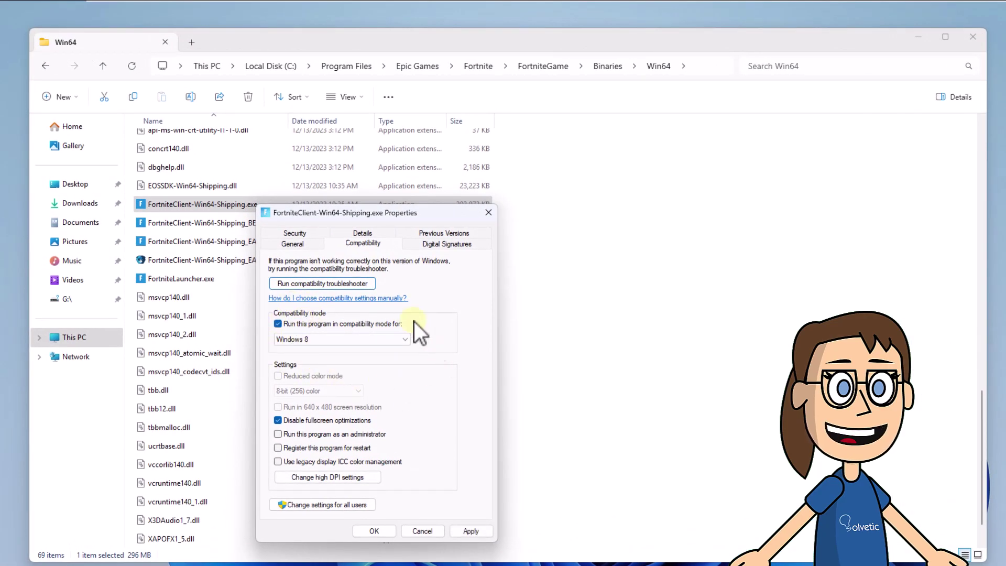
click(471, 530)
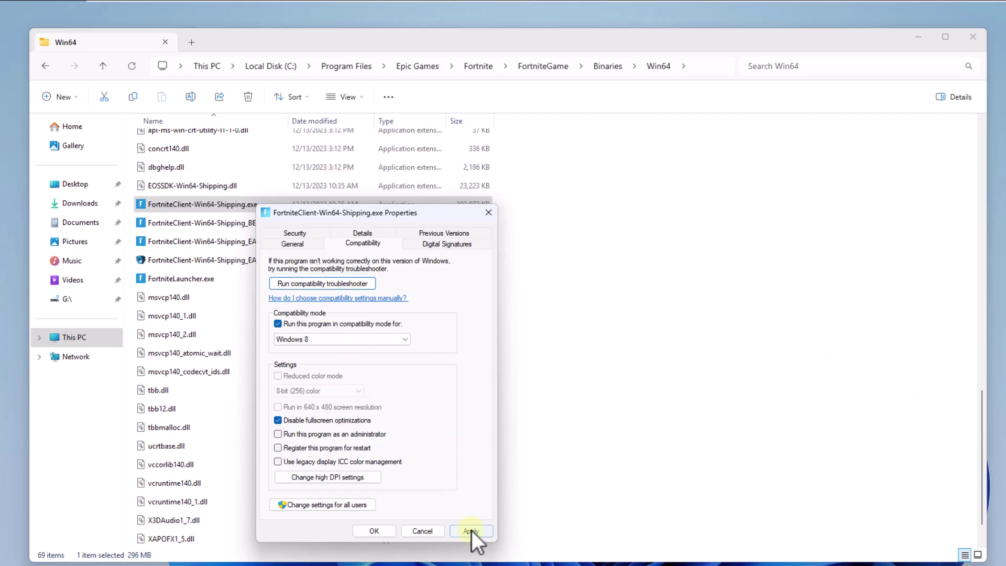
click(385, 532)
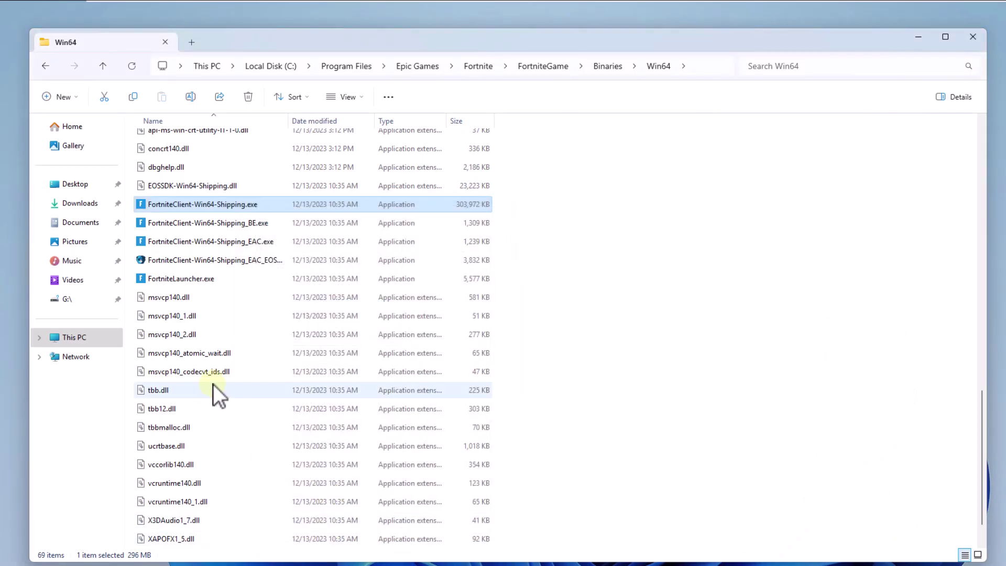
- Set FortniteClient-Win64-Shipping_BE.exe to Windows 8 compatibility mode, then Apply and OK
click(218, 224)
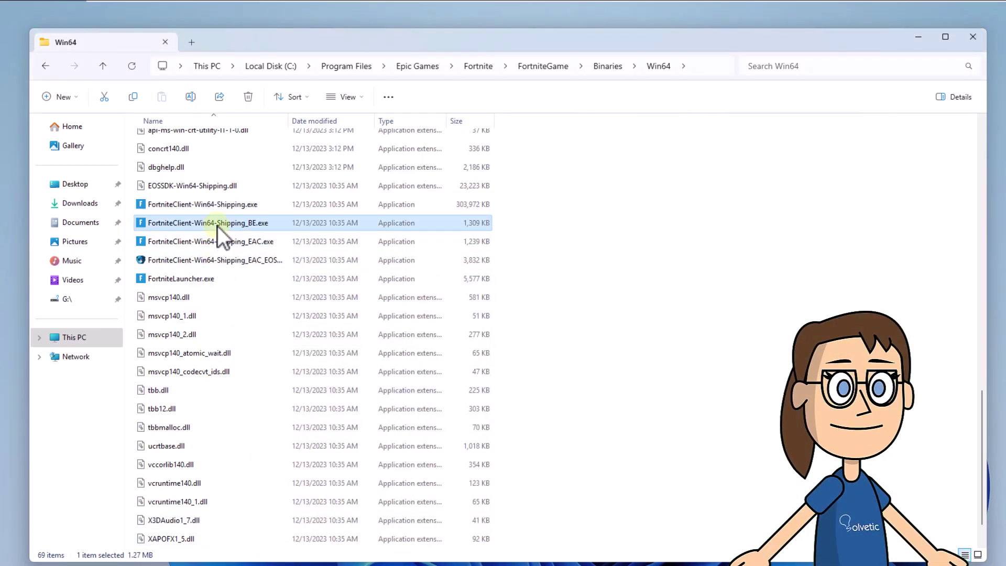
right_click(218, 225)
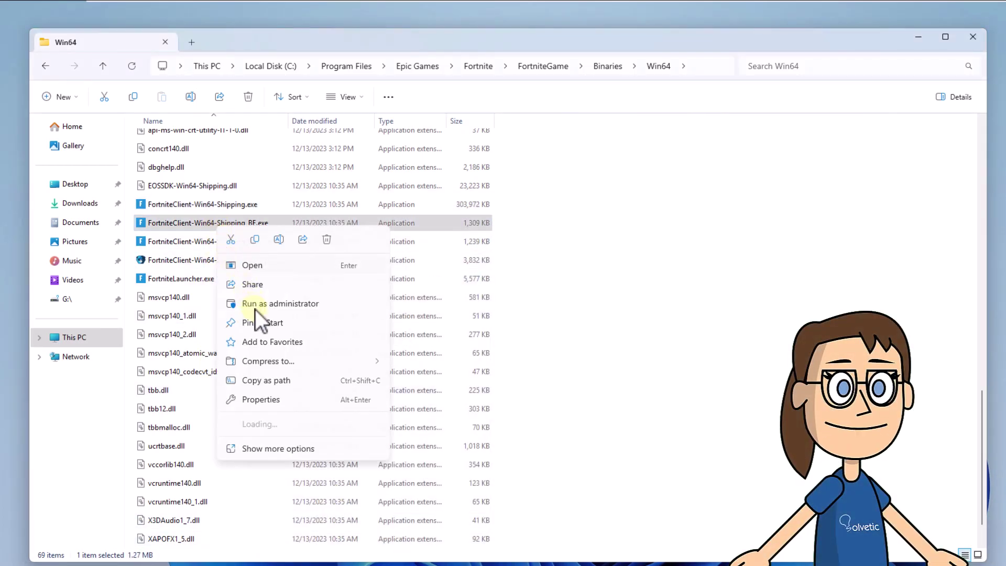
click(287, 398)
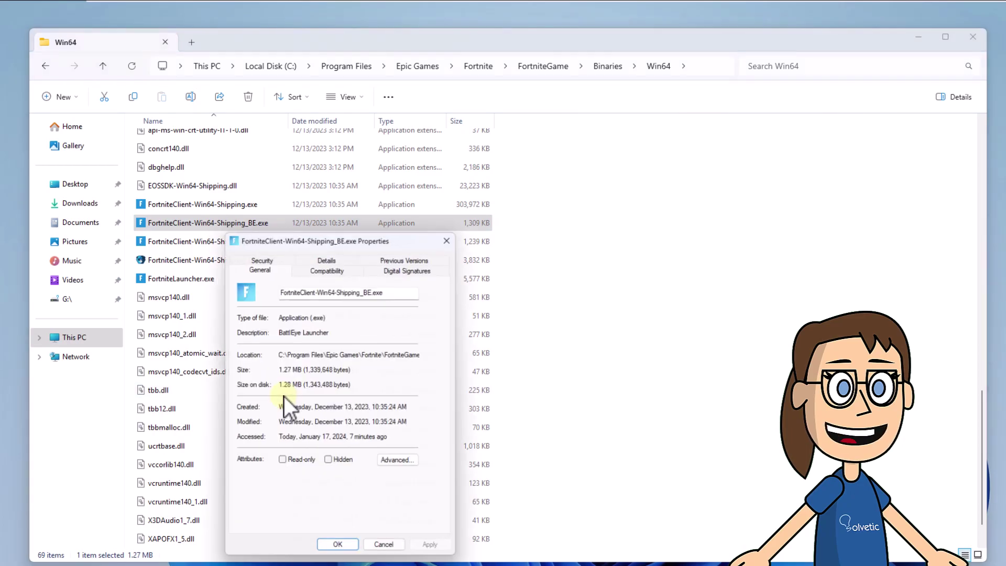
click(322, 266)
click(243, 345)
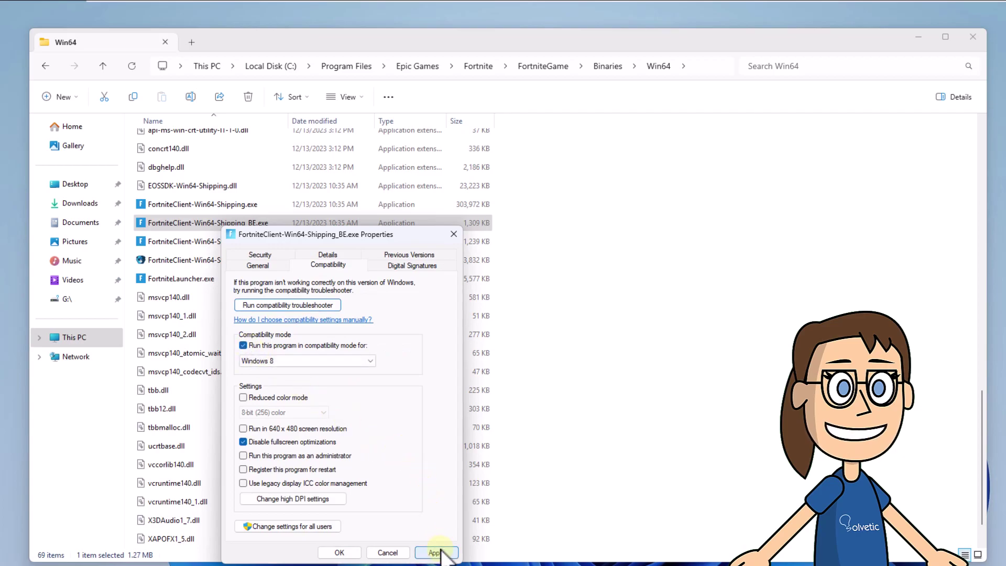
click(438, 553)
click(343, 553)
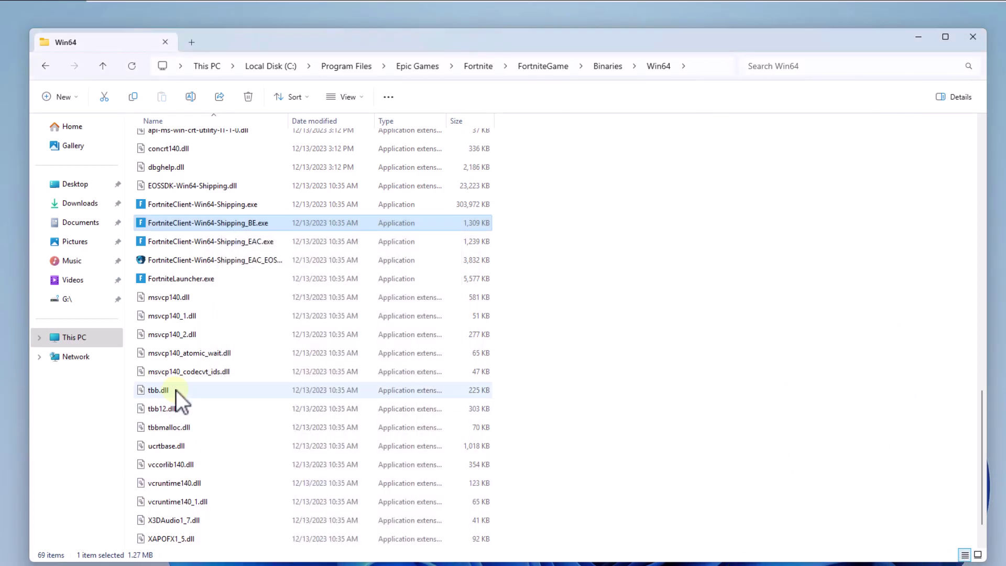
click(231, 242)
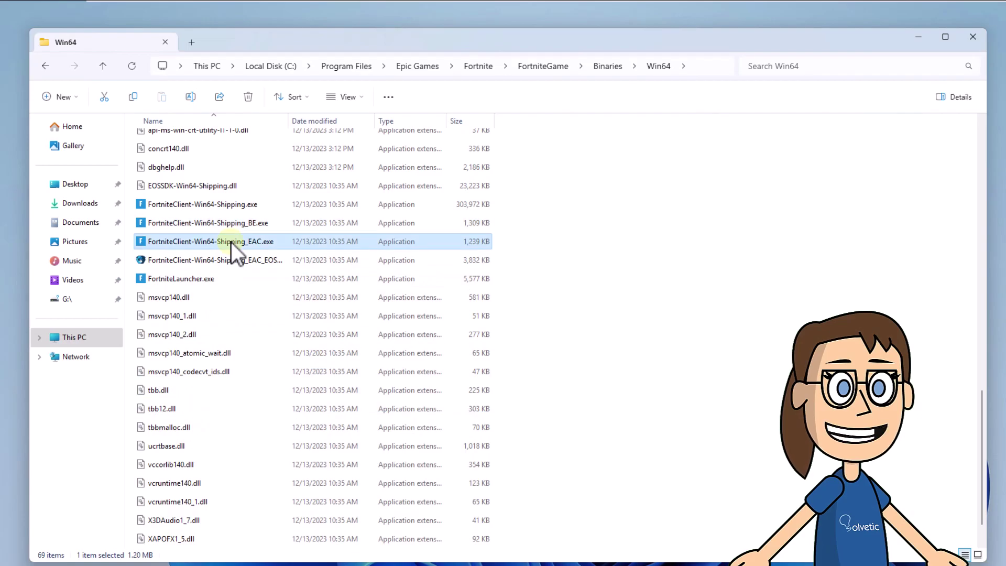
- Set FortniteClient-Win64-Shipping_EAC.exe to Windows 8 compatibility mode and confirm with OK
right_click(231, 242)
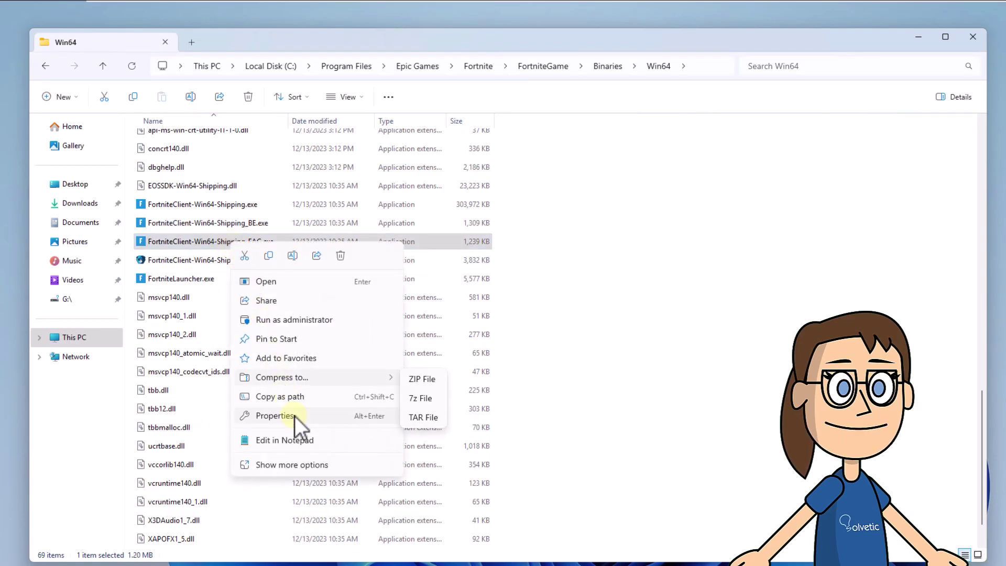
click(295, 416)
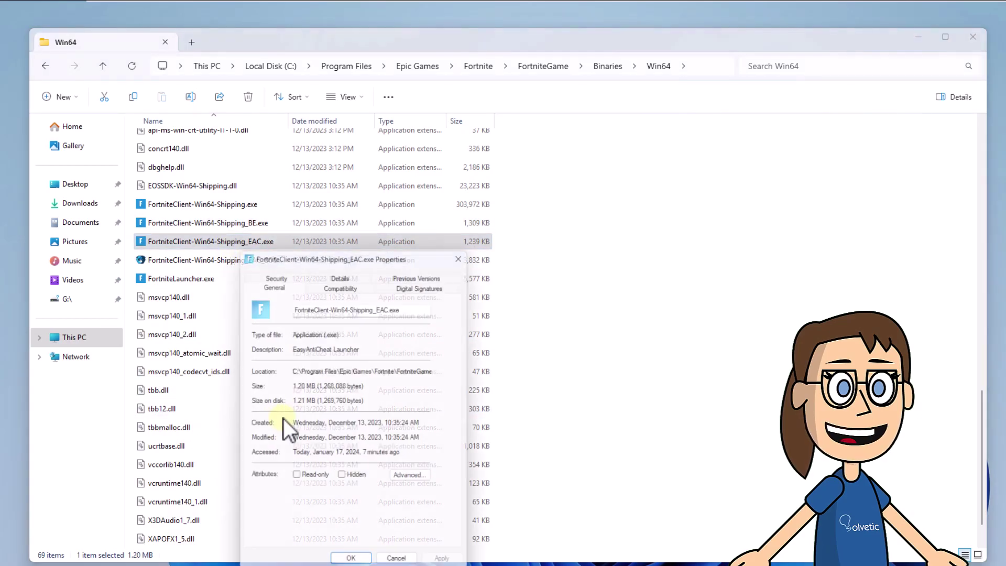
click(343, 281)
click(360, 358)
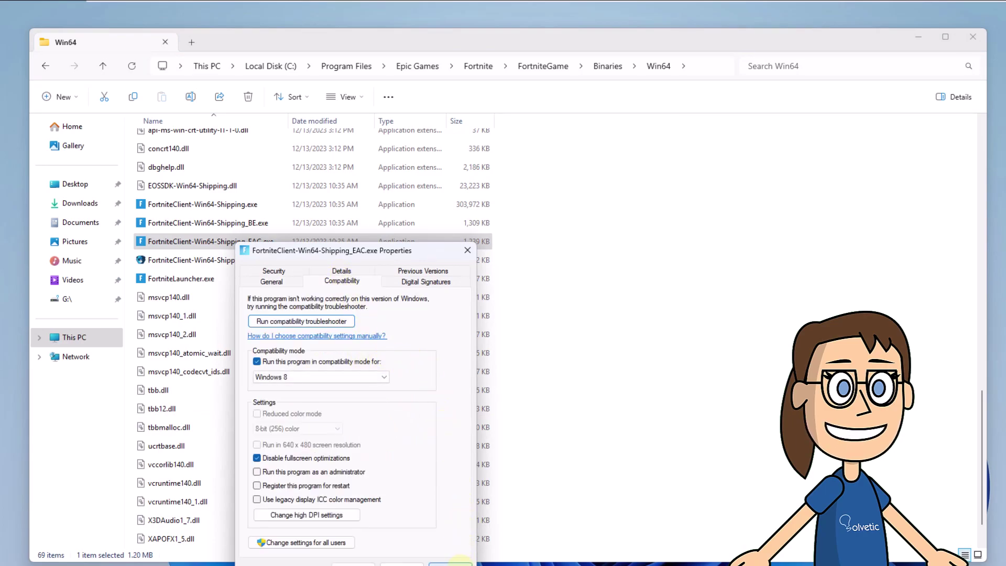
click(373, 564)
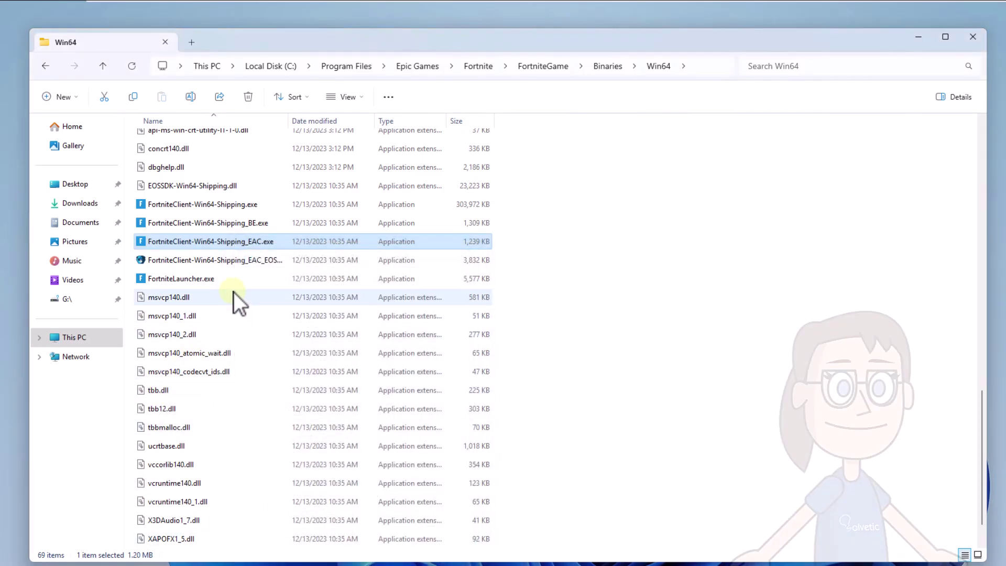
- Set FortniteLauncher.exe to Windows 8 compatibility mode and confirm with OK
click(246, 283)
right_click(247, 285)
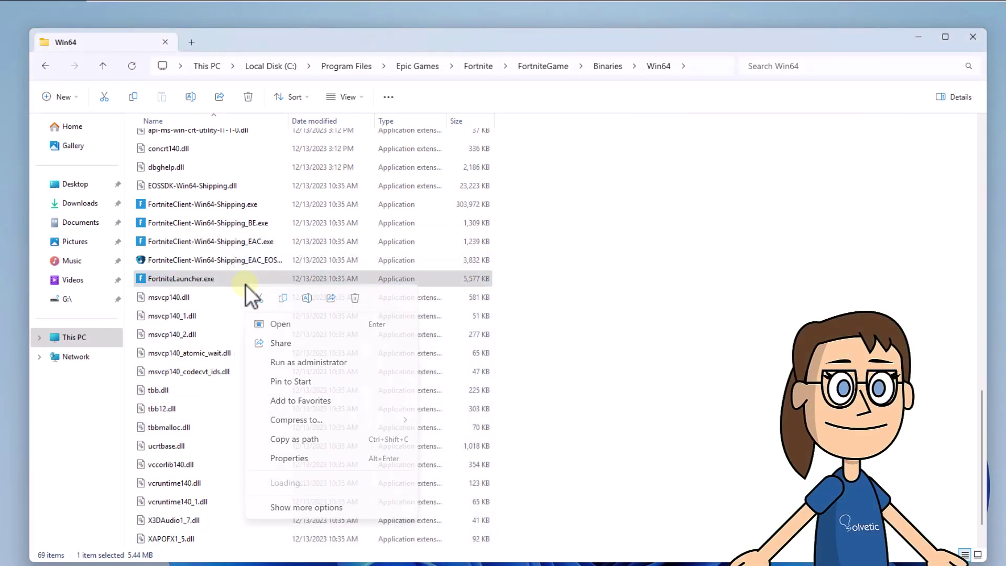
click(318, 458)
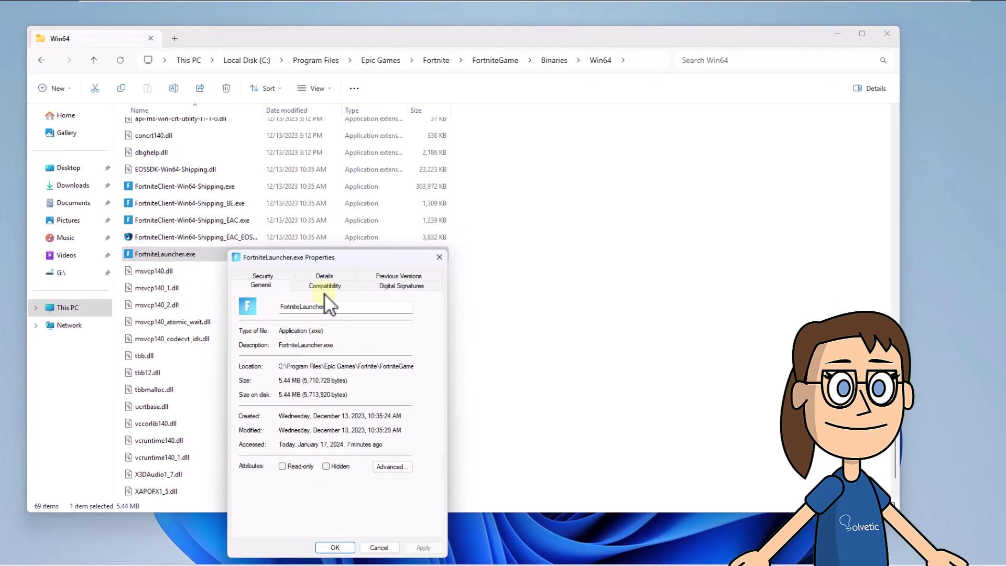
click(325, 286)
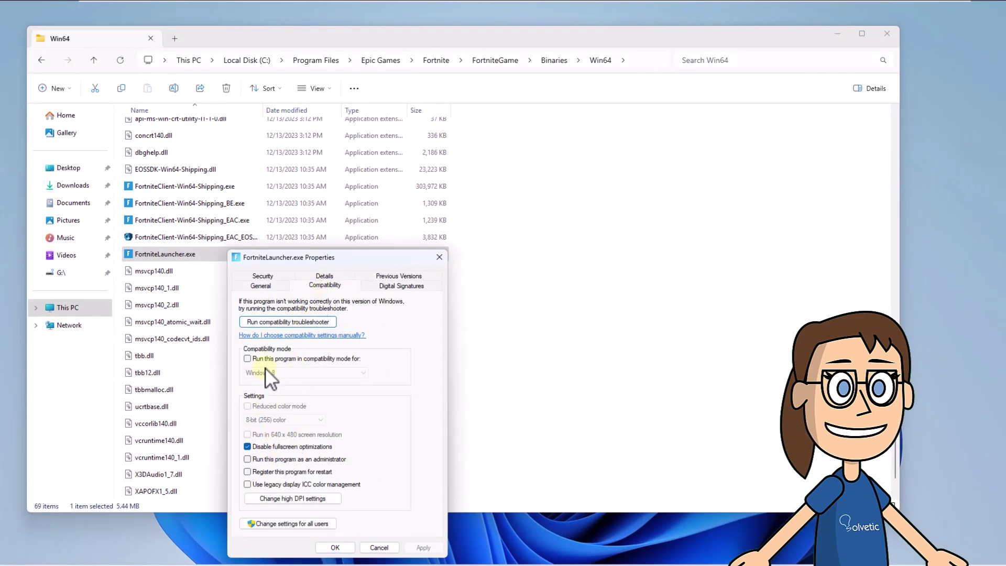
click(281, 358)
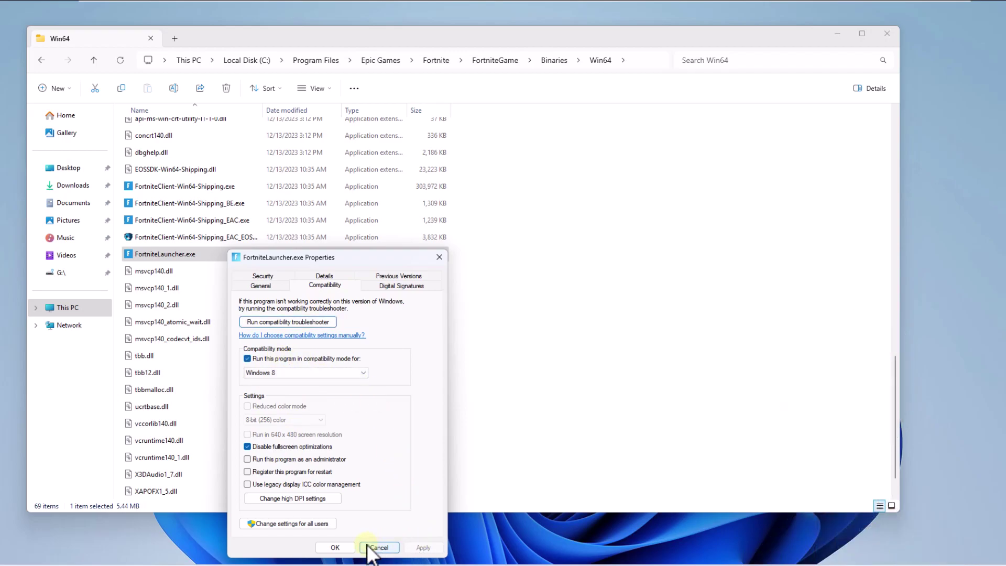
click(341, 548)
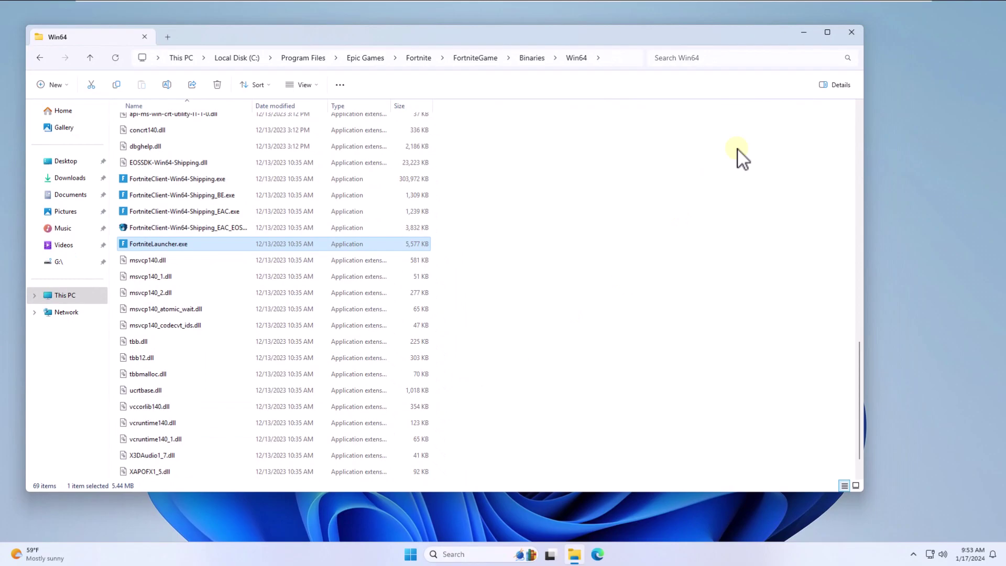
- Minimize the Win64 Explorer window to show the desktop
click(802, 33)
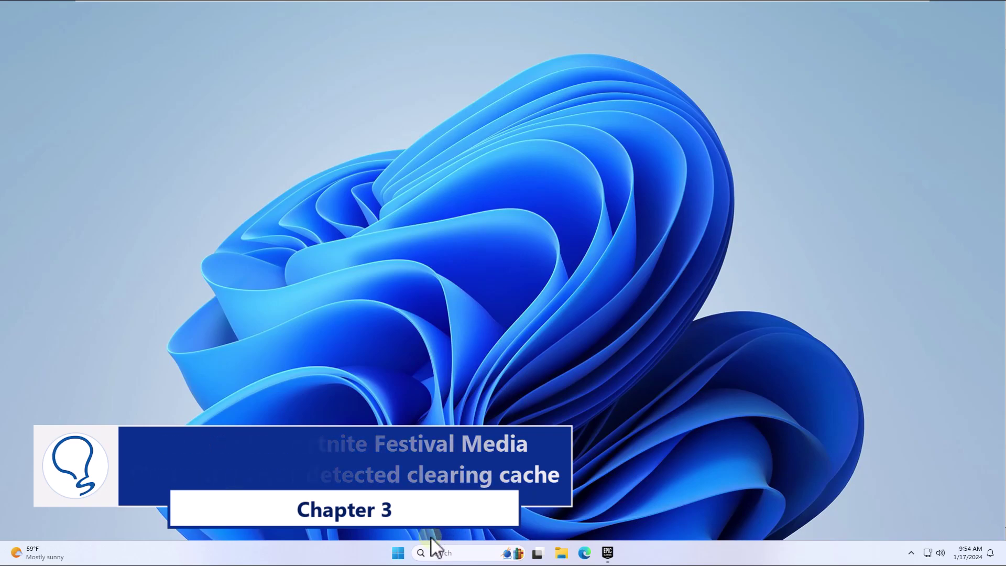
- Search for %localappdata% and open the AppData\Local folder in File Explorer
right_click(399, 553)
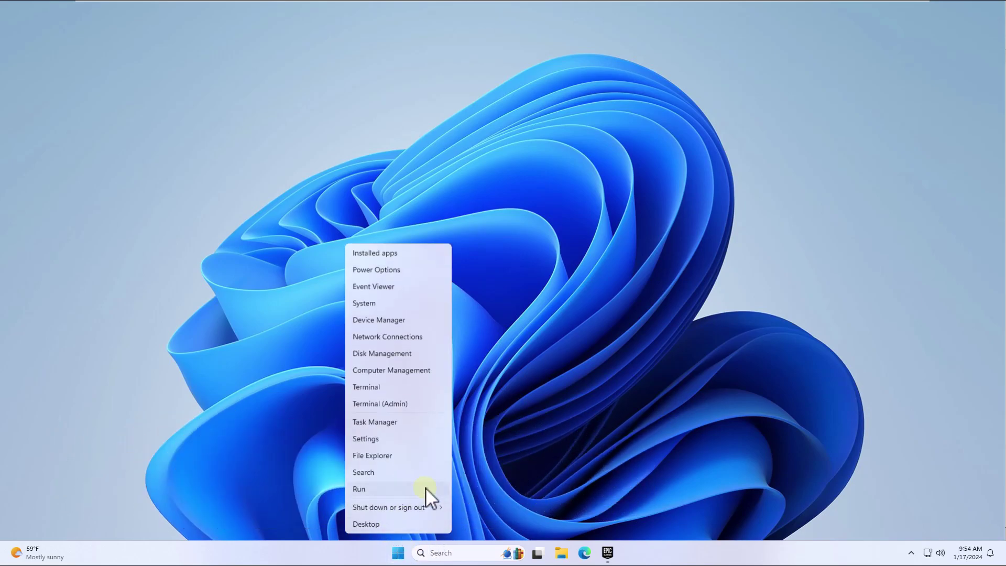
click(608, 400)
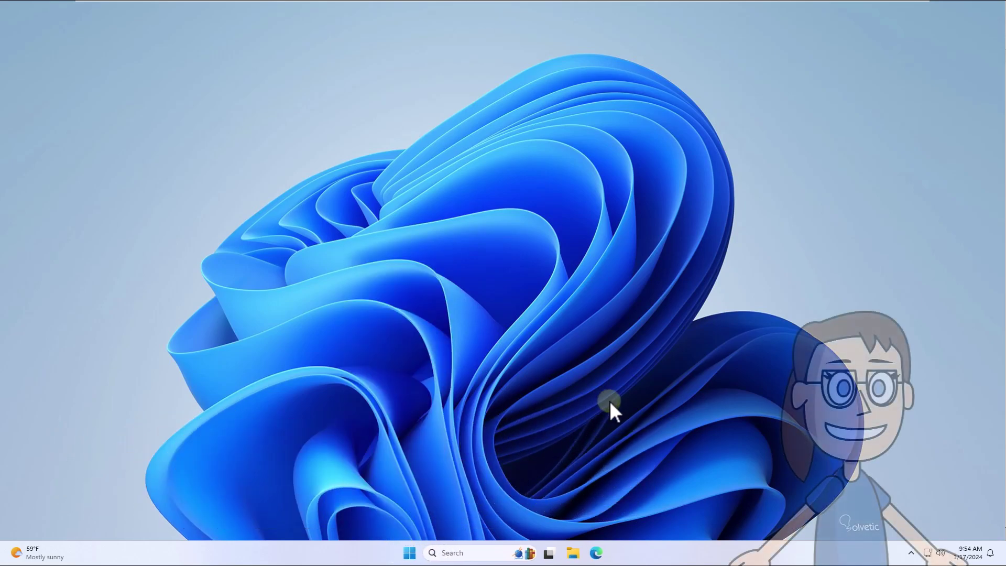
click(448, 551)
text(%)
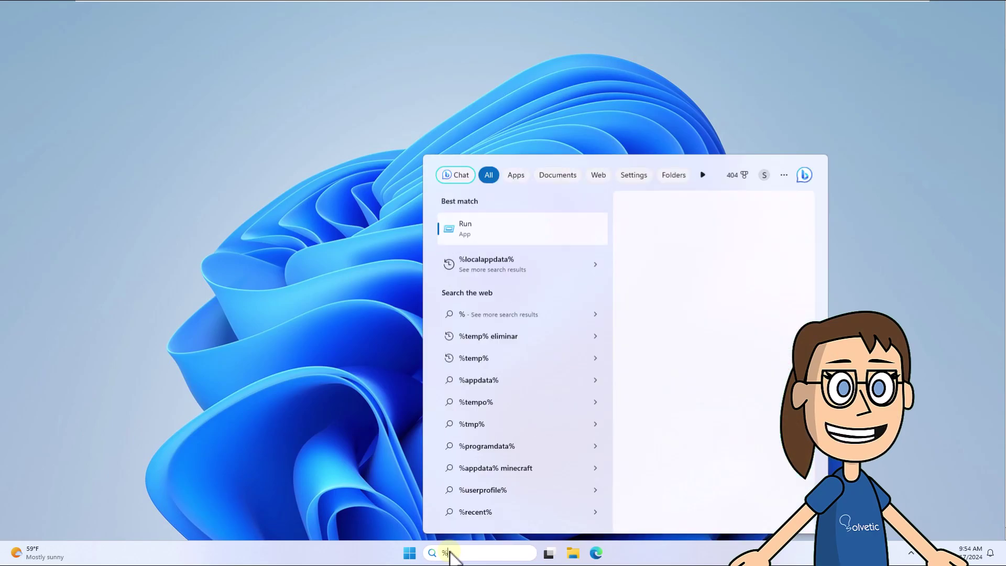
text(local)
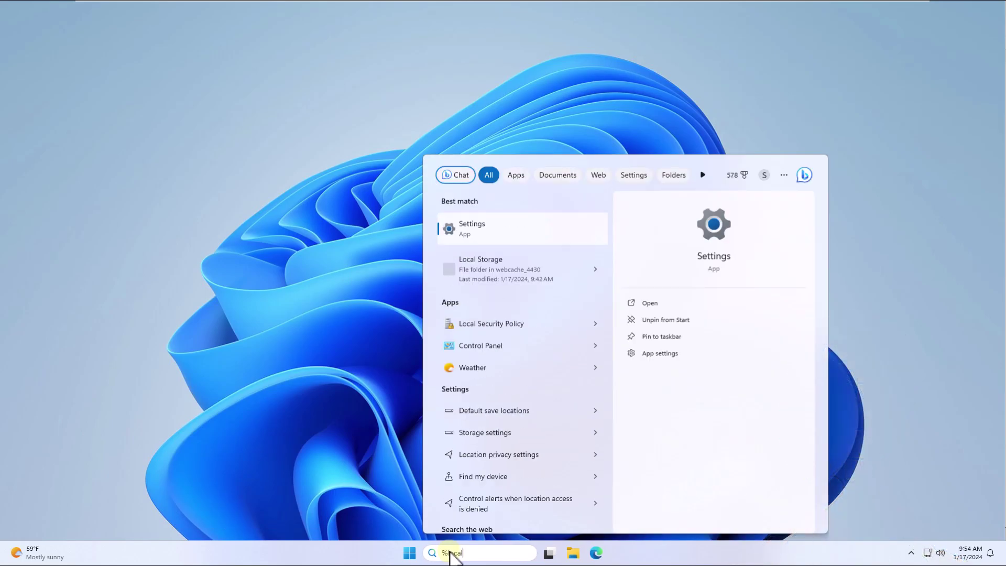
text(appdata%)
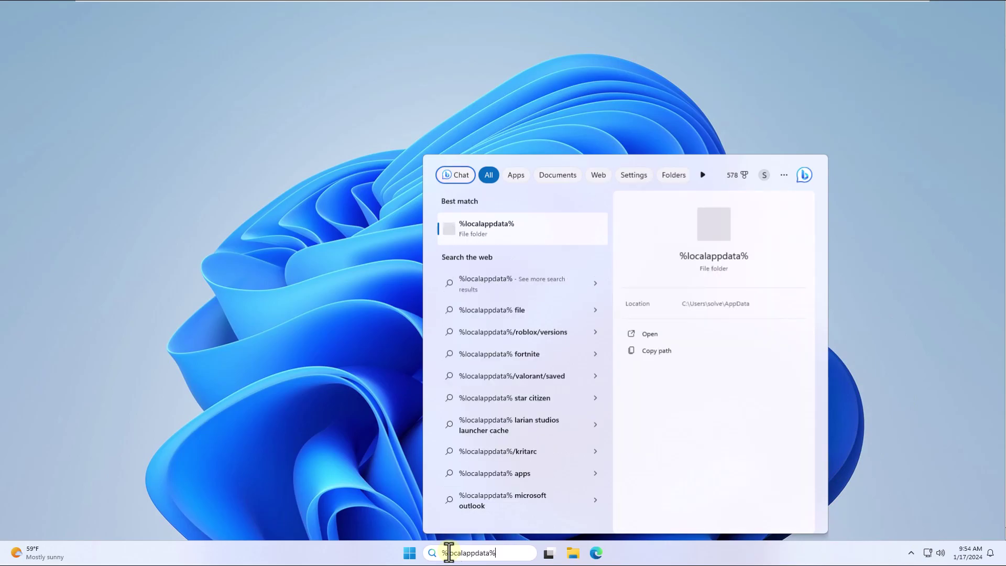
click(550, 240)
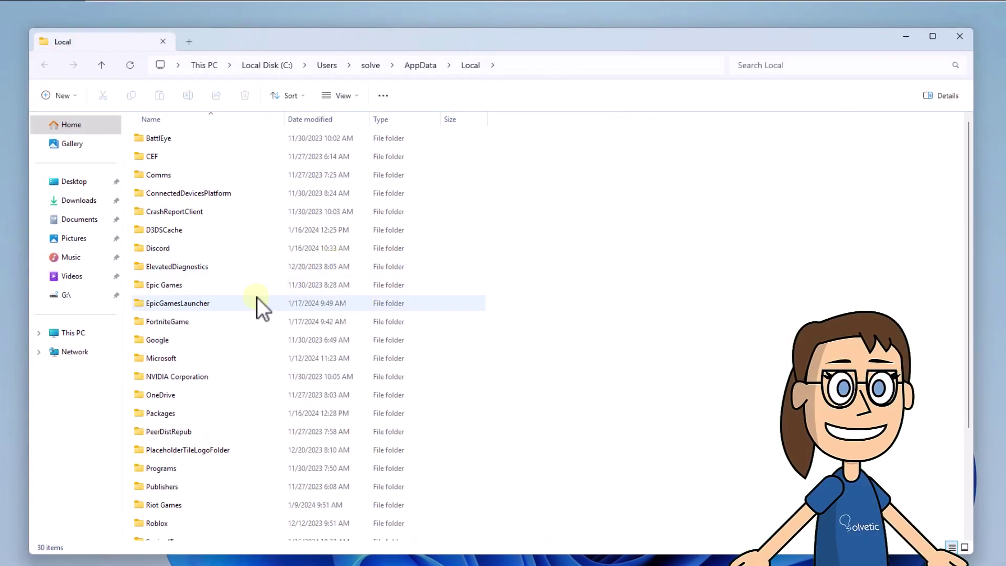
- Delete the EpicGamesLauncher folder from AppData\Local, then select the FortniteGame folder
click(255, 303)
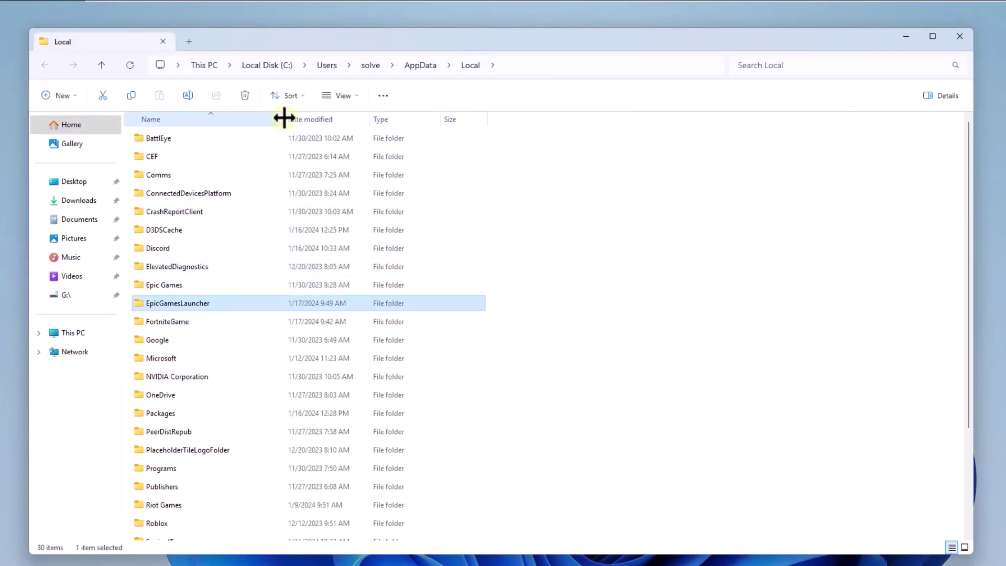
click(244, 96)
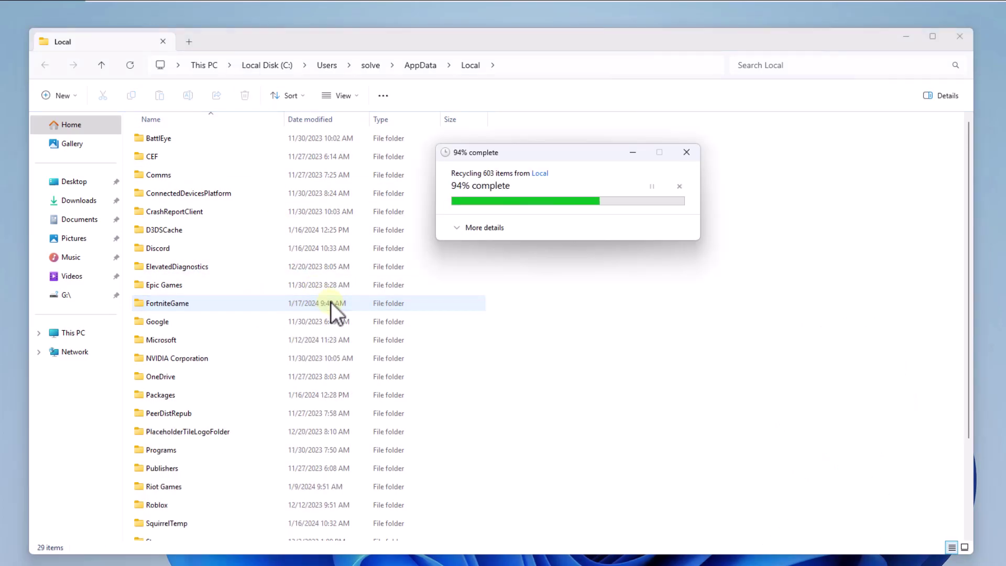
click(251, 304)
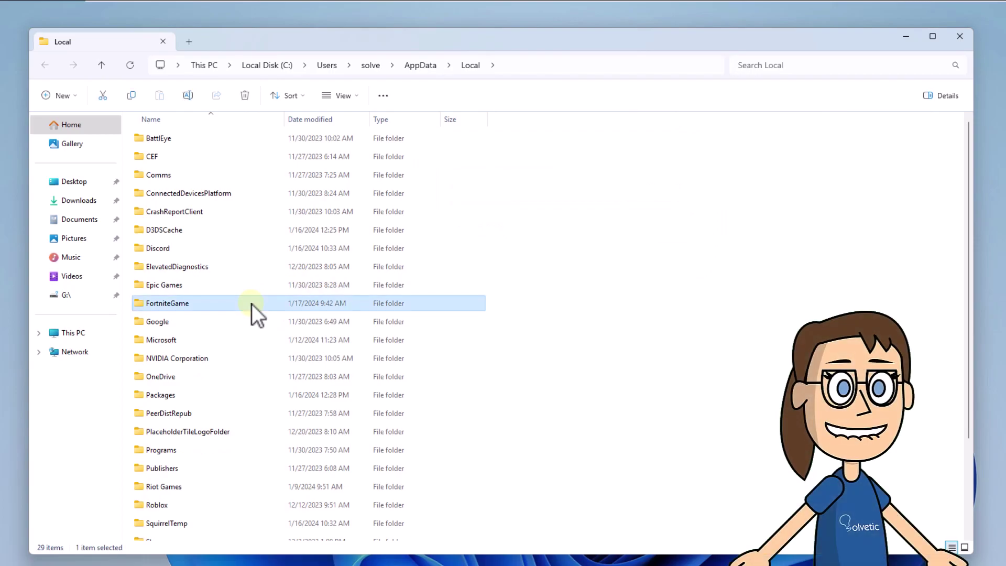